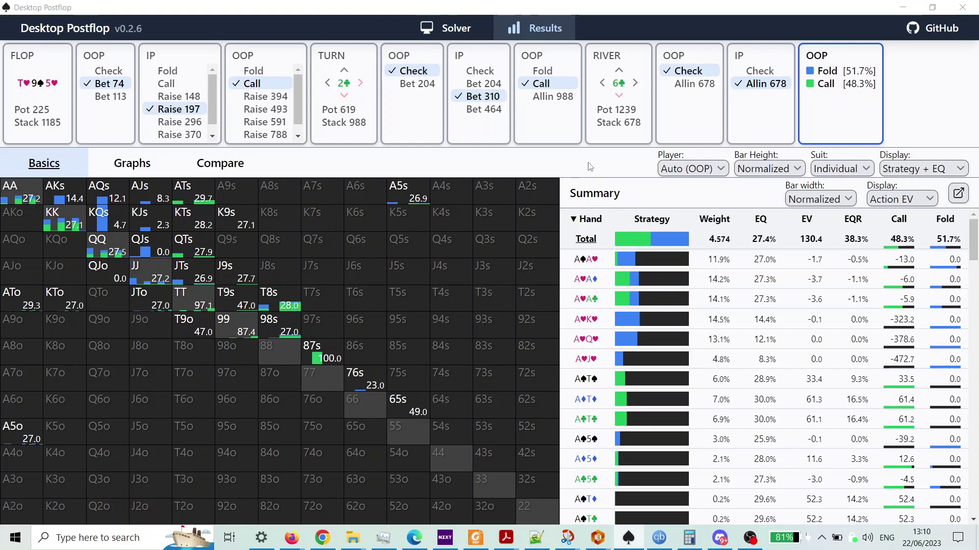
Switch to the Holdem Manager replayer, restart the hand and step through the preflop action up to the call of the 3-bet
key(alt+Tab)
key(alt+Tab)
key(alt+Tab)
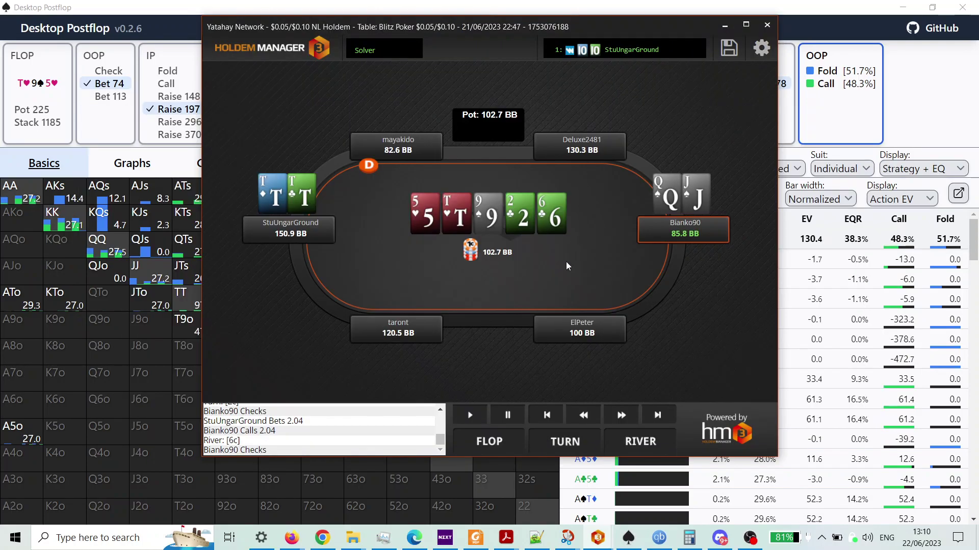
click(355, 425)
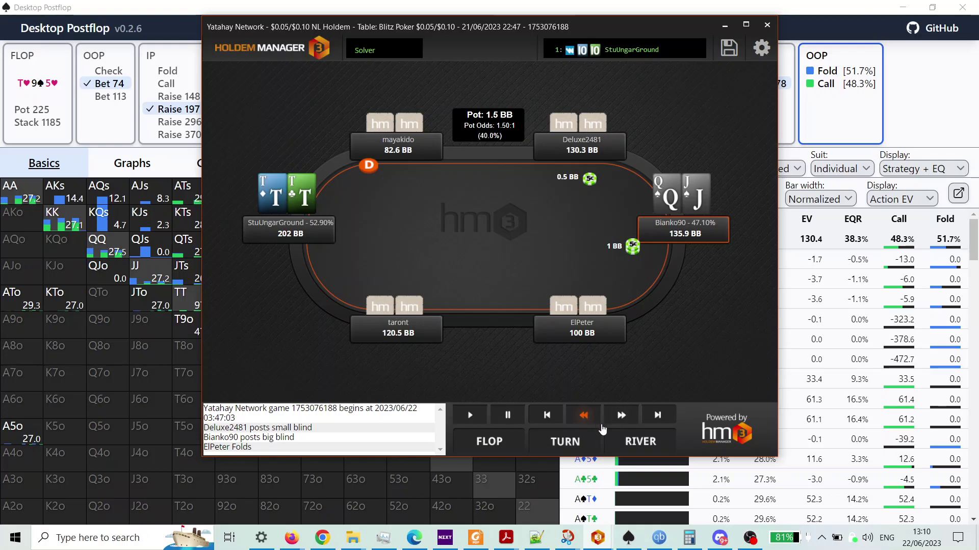
click(624, 425)
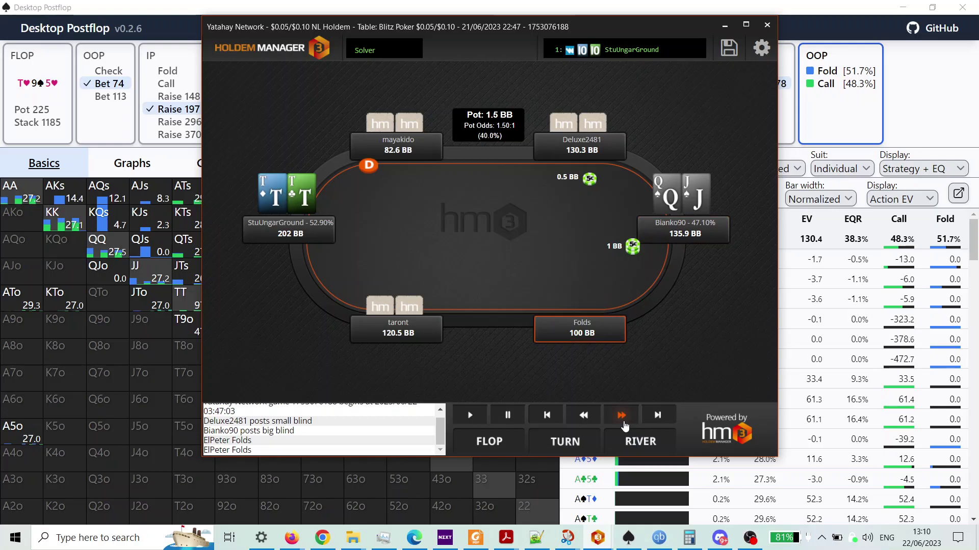
click(625, 425)
click(624, 424)
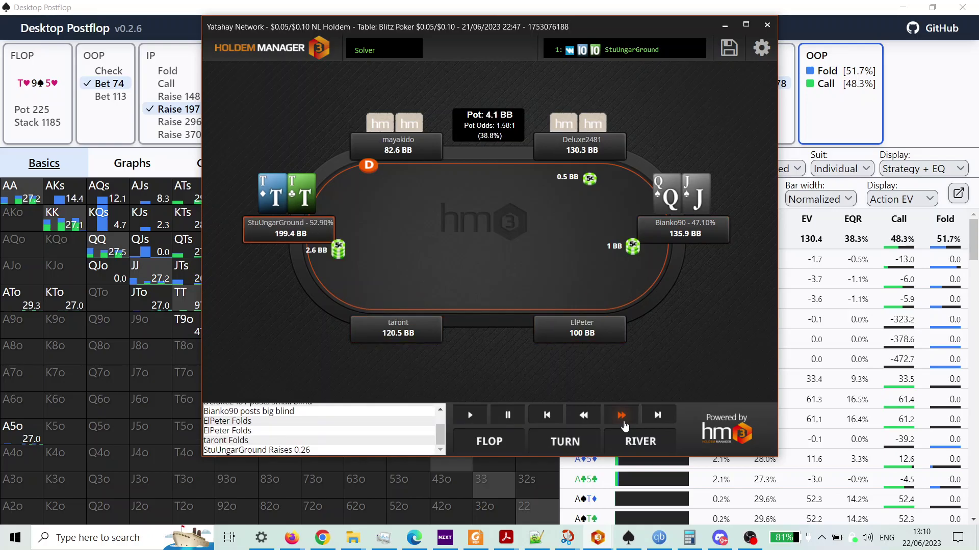
click(624, 424)
click(625, 425)
click(624, 425)
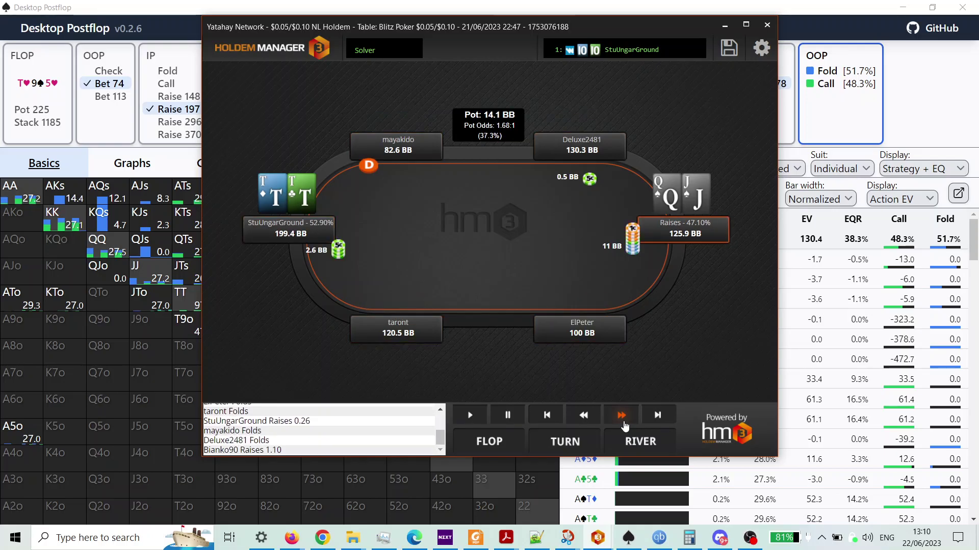
click(624, 425)
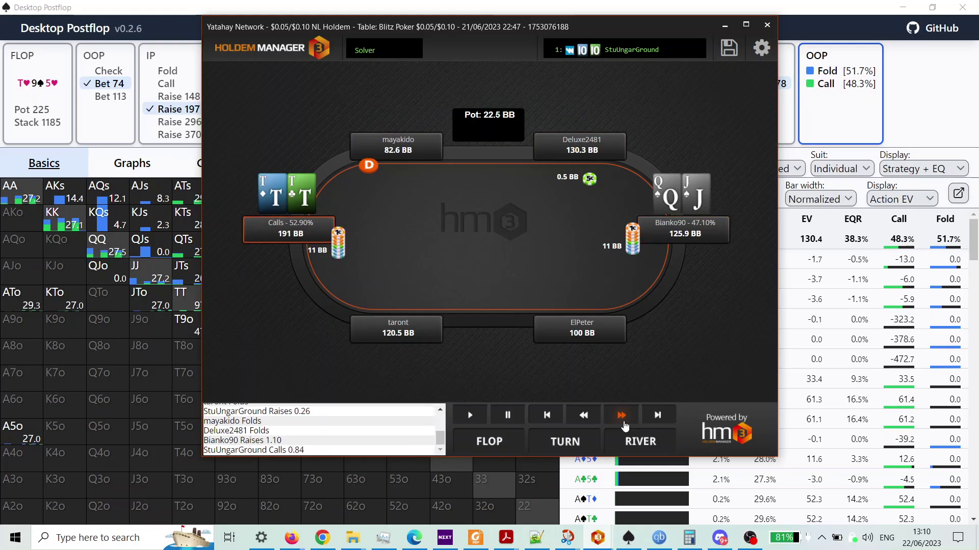
Advance the hand replay from the flop through the turn and river until the action ends
click(624, 425)
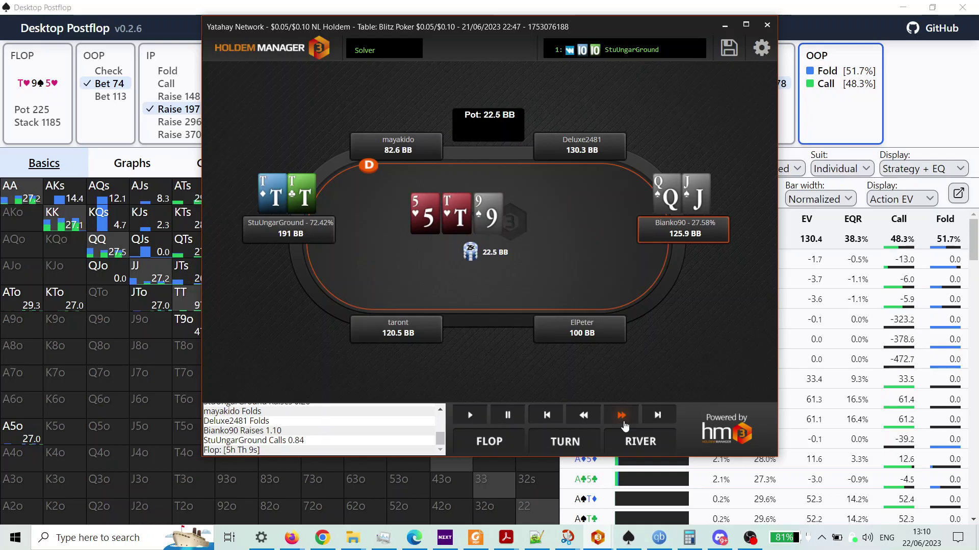
click(625, 425)
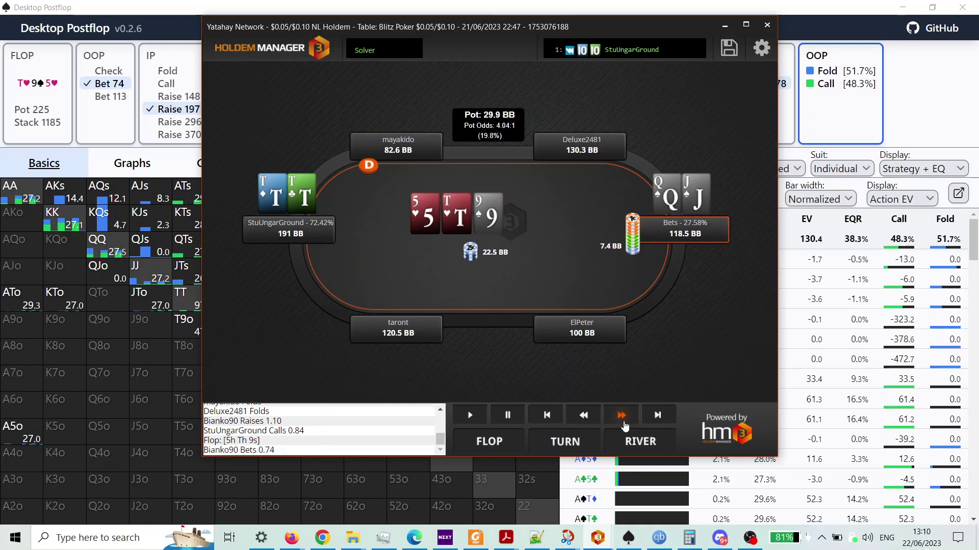
click(625, 424)
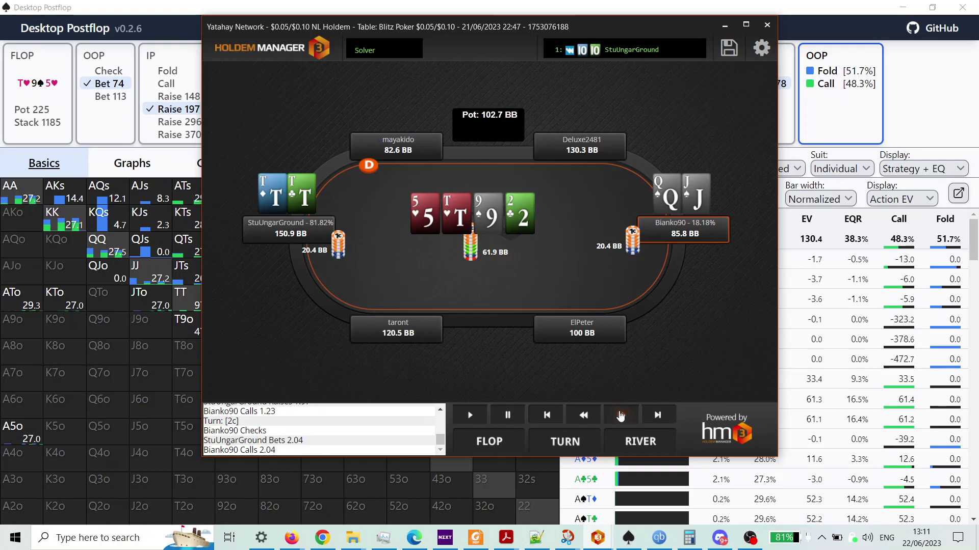
click(620, 416)
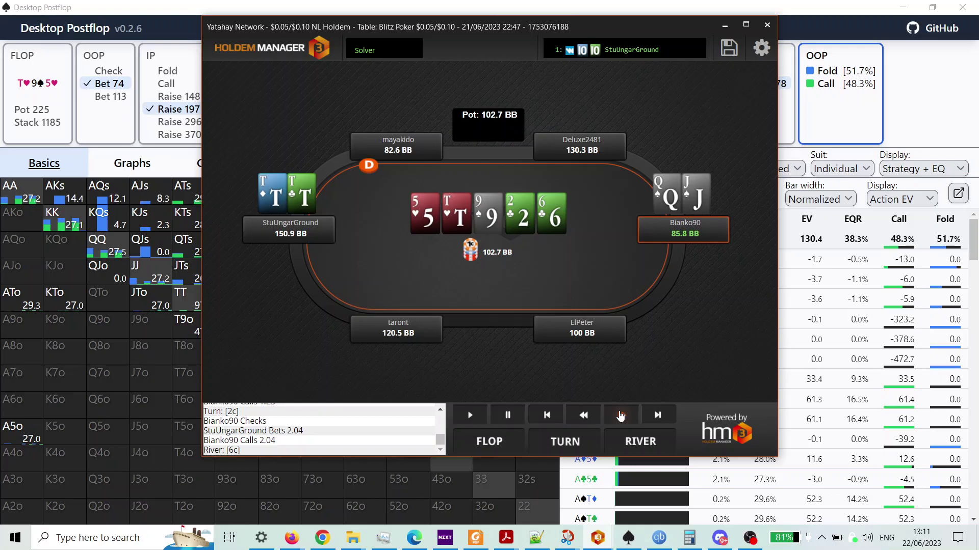
click(620, 415)
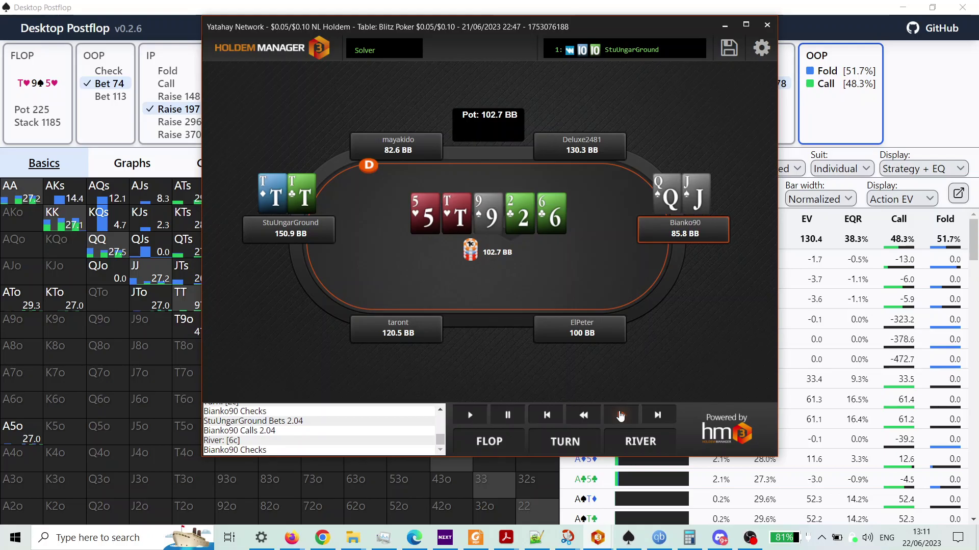
click(620, 415)
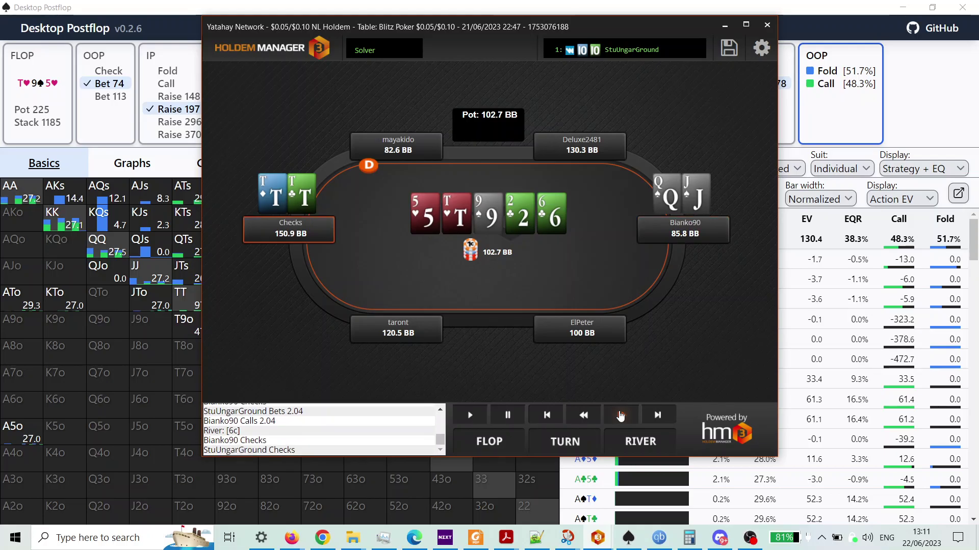
click(620, 415)
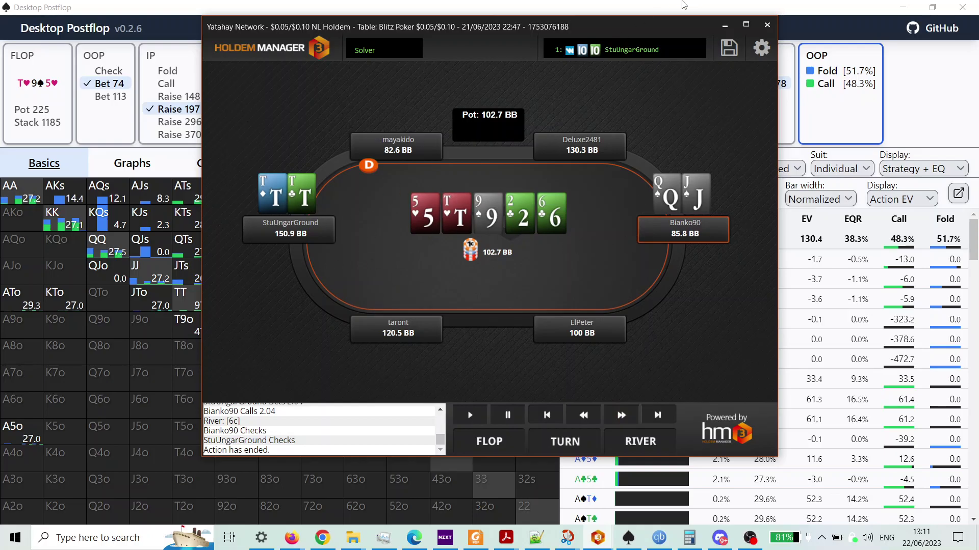
Rewind the hand replay, return to Desktop Postflop and open the IP range in the solver setup
click(545, 414)
click(514, 5)
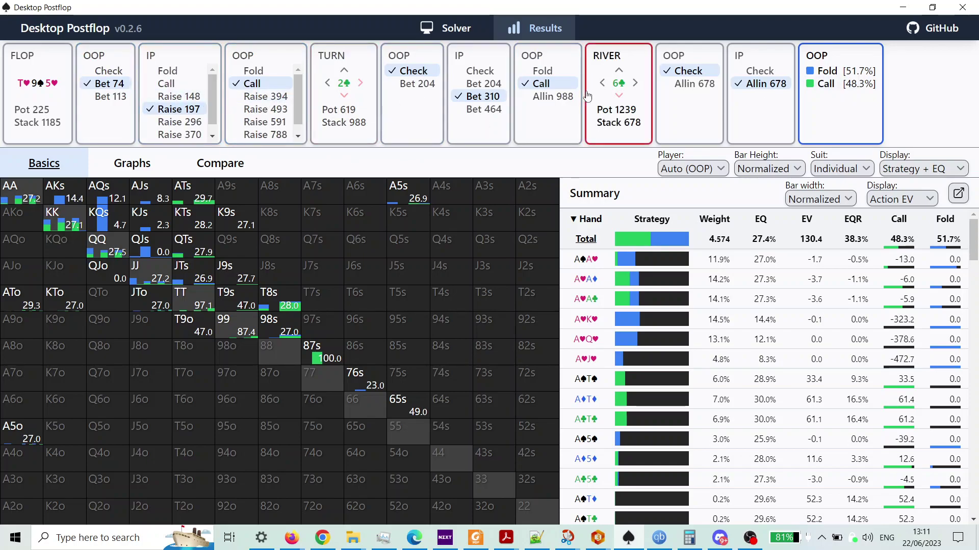
click(453, 32)
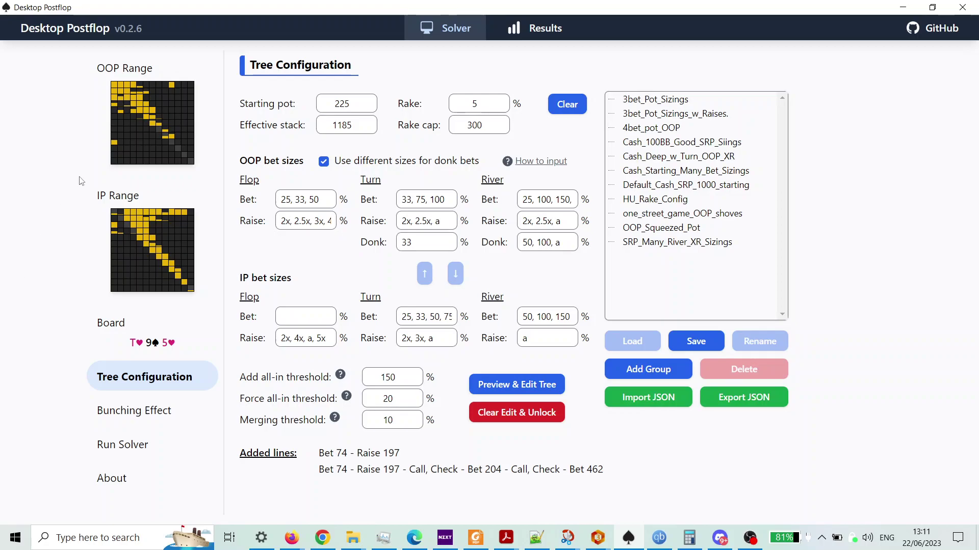
click(139, 266)
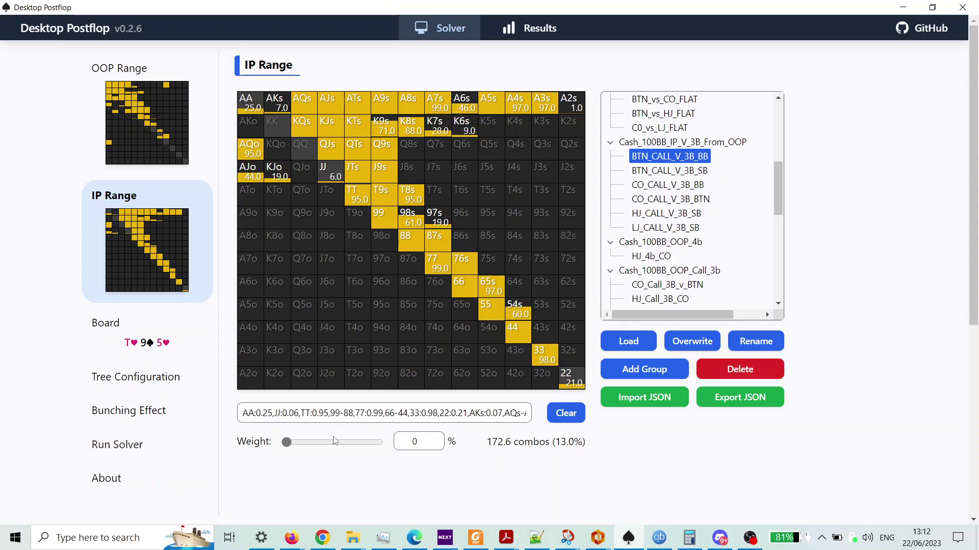
Try adding Q6o to the IP range at 55% weight, remove it again and reset the weight to 0%
drag(287, 442, 337, 443)
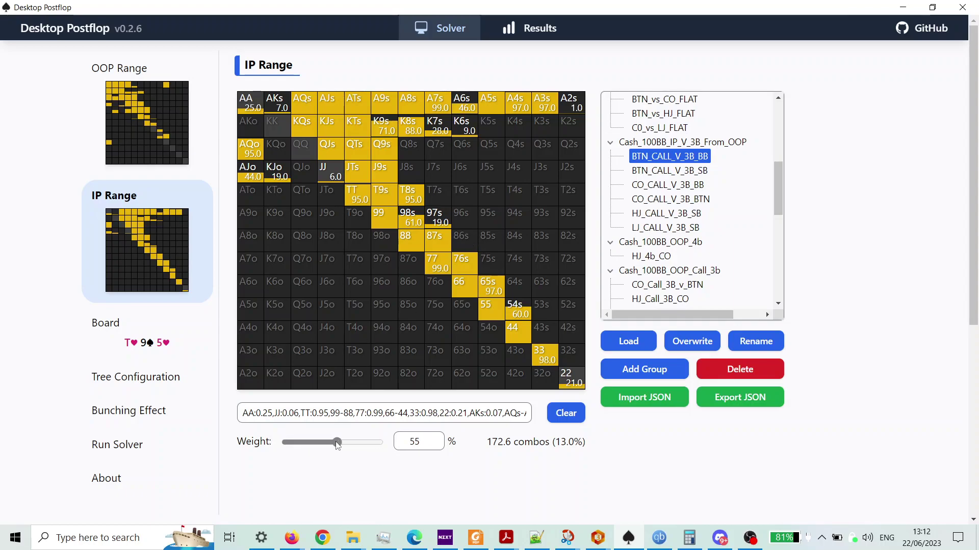
click(311, 298)
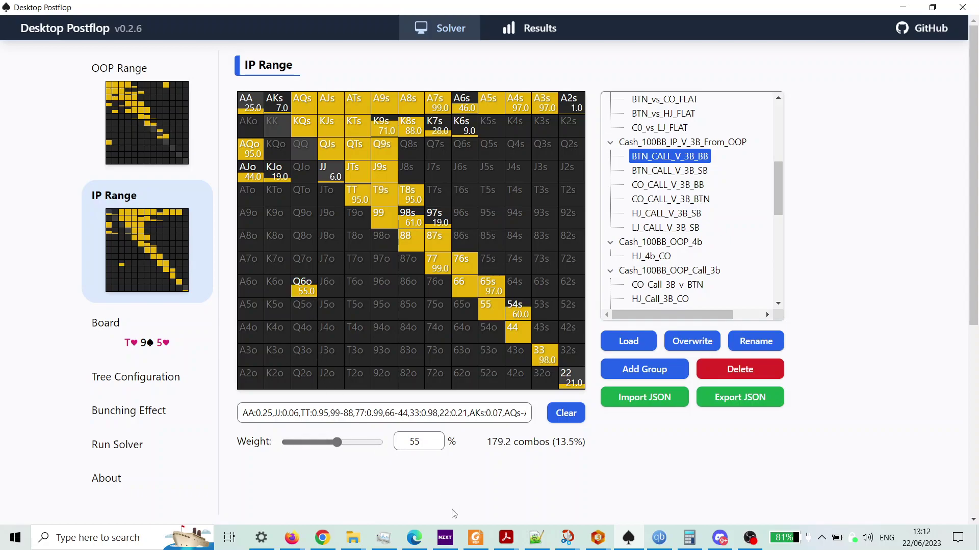
drag(332, 454, 261, 438)
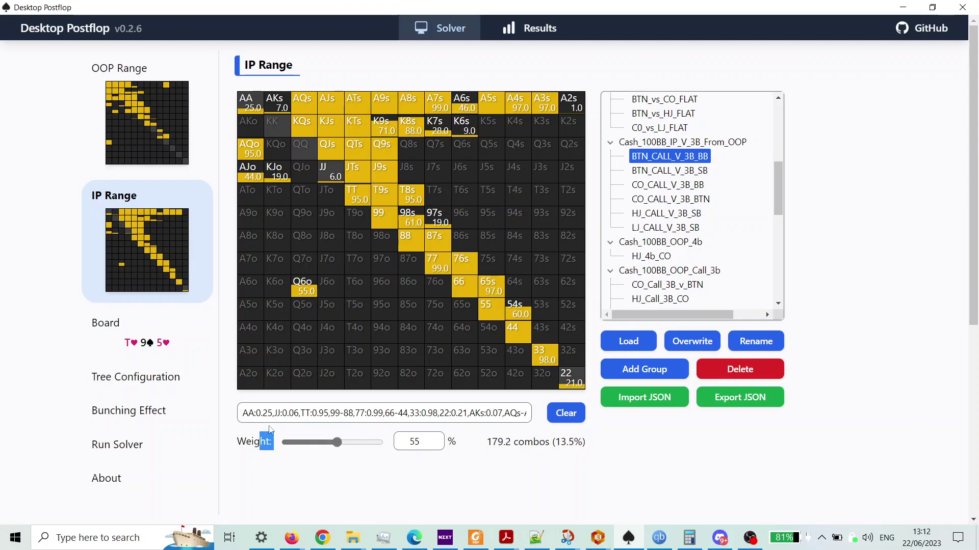
click(304, 285)
drag(334, 443, 285, 442)
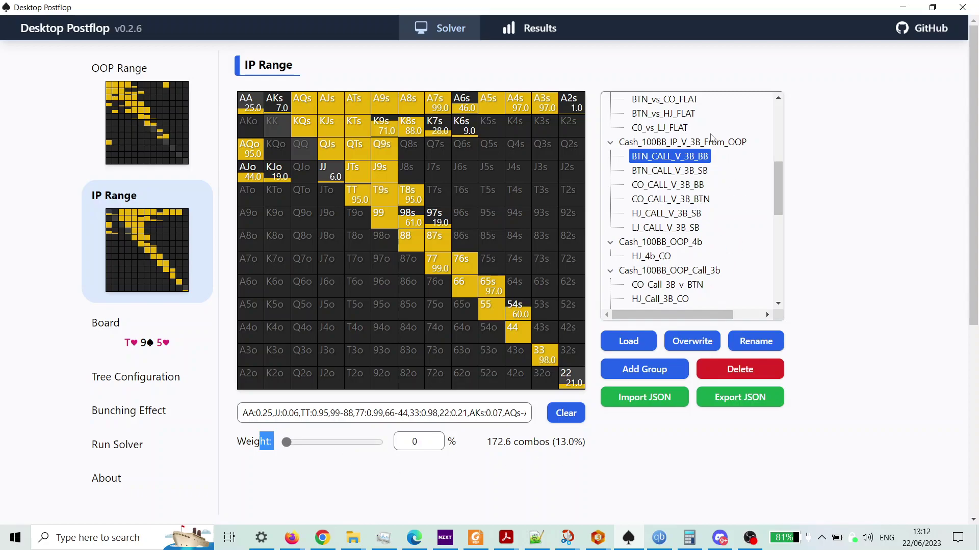
Look through the saved range groups and bring up the JSON export dialog, cancelling without saving
scroll(713, 138, down, 2)
scroll(712, 139, down, 3)
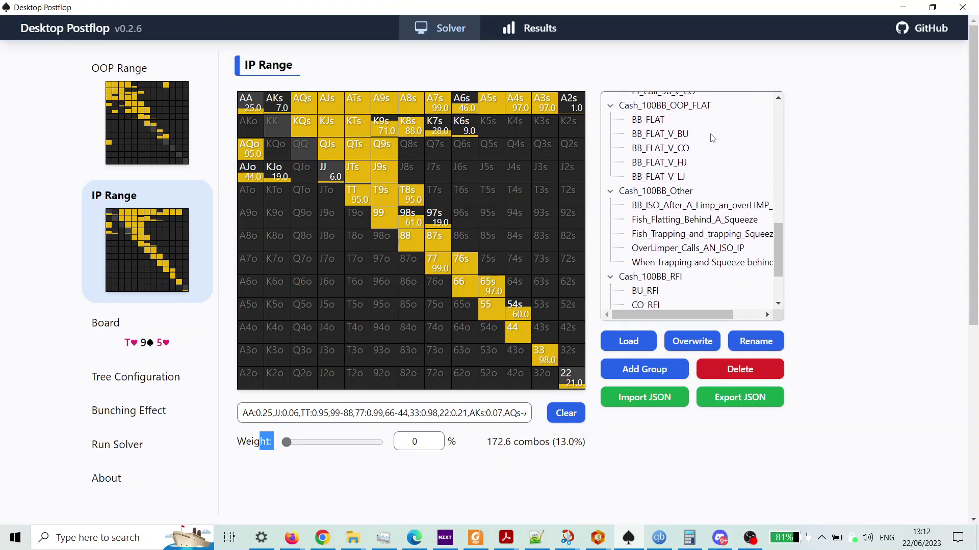
scroll(712, 138, down, 2)
scroll(712, 138, up, 10)
click(727, 401)
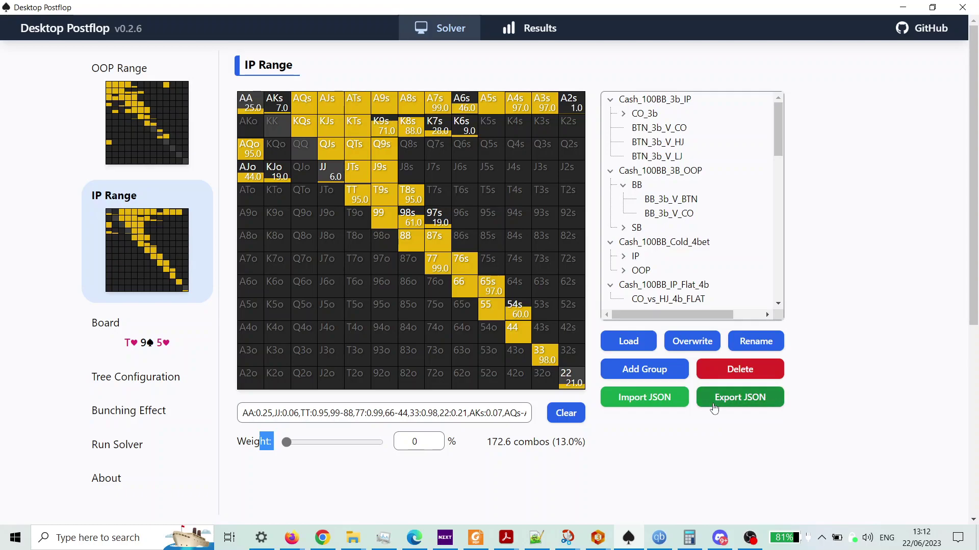
click(715, 408)
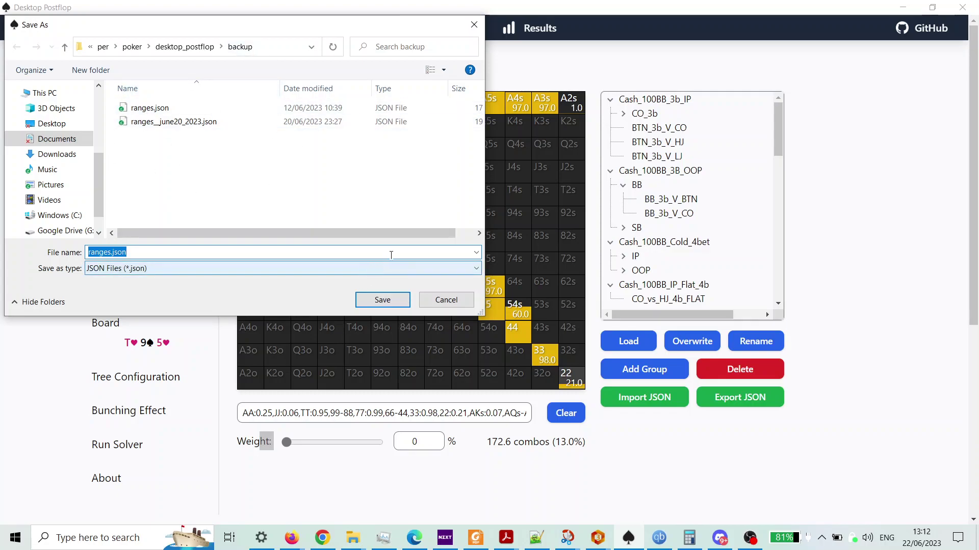
click(447, 300)
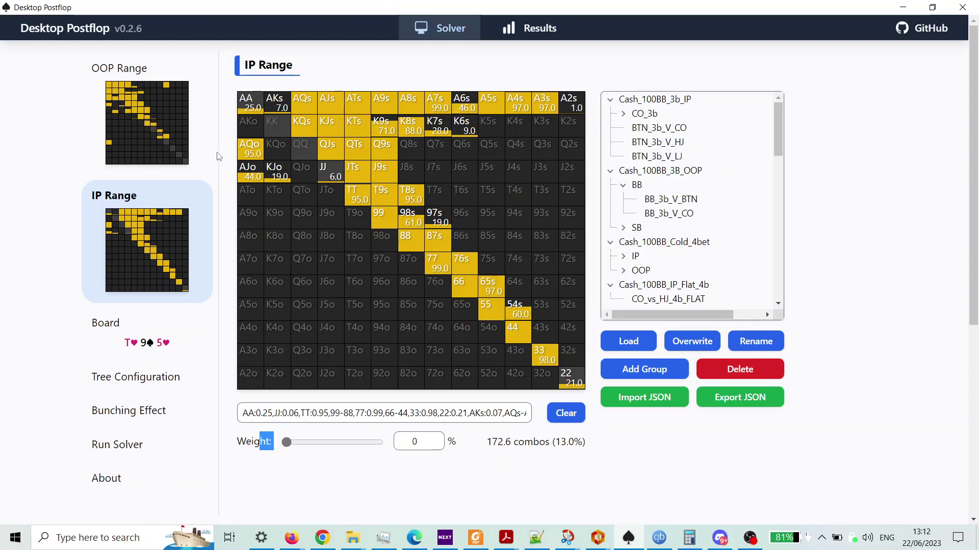
Review the OOP range, the flop board and the tree configuration
click(179, 134)
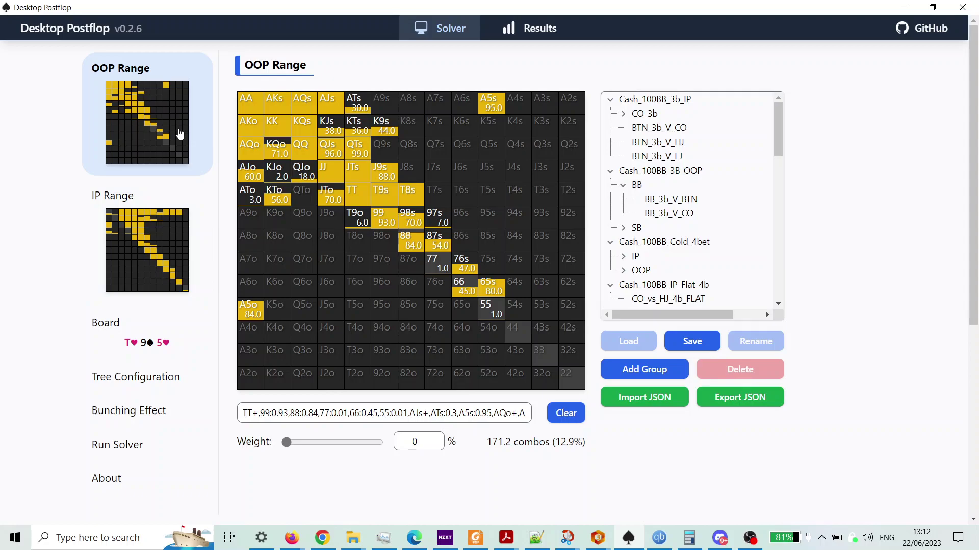
click(97, 352)
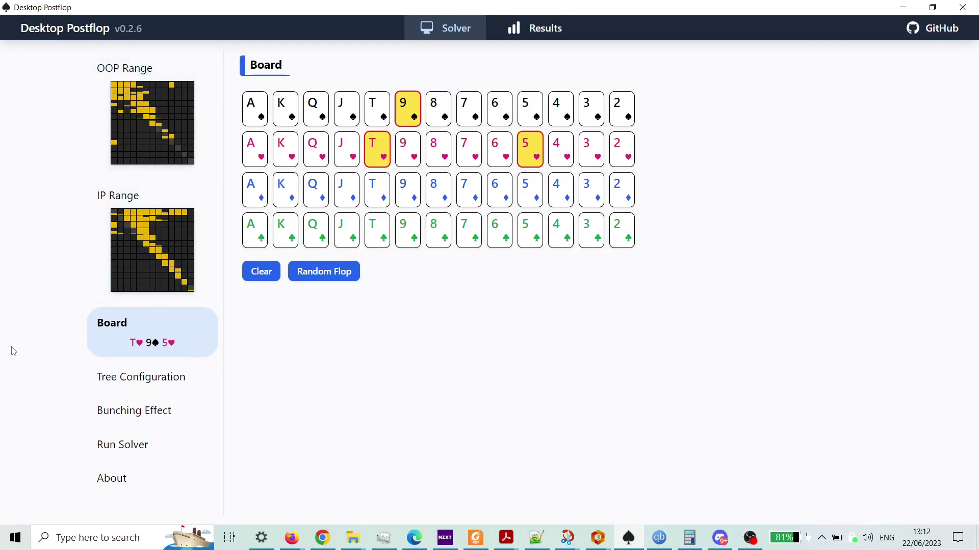
click(127, 385)
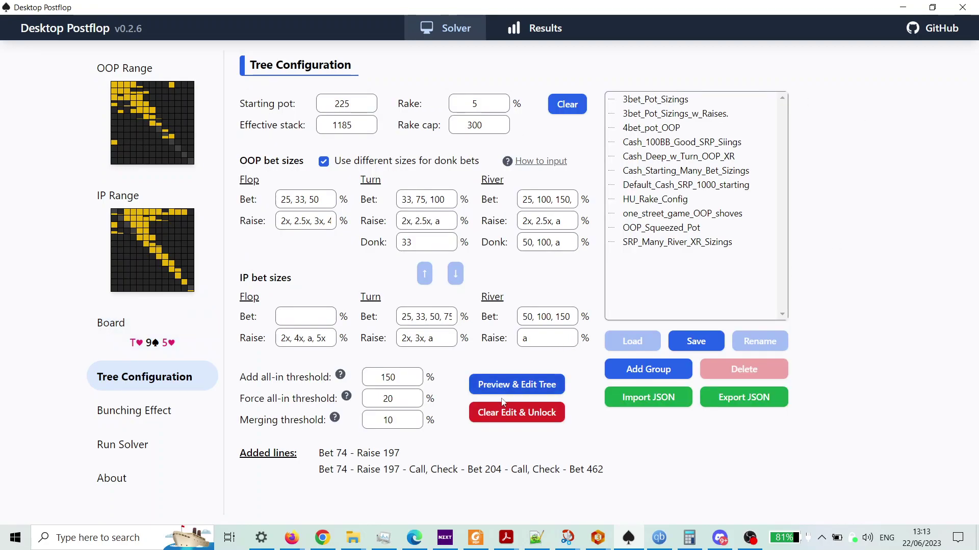
Clear the added lines to unlock the tree configuration and open the tree preview for editing
click(498, 419)
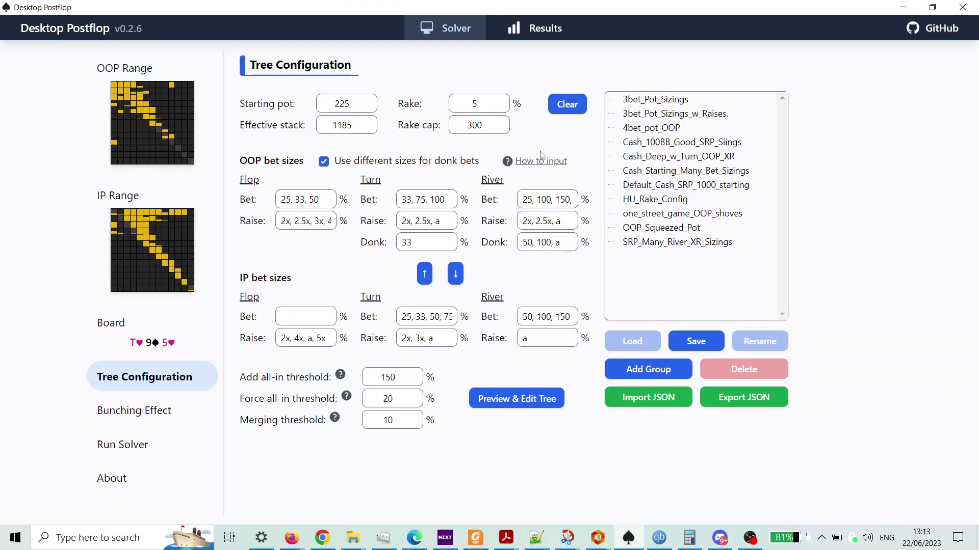
mouse_move(542, 163)
click(494, 410)
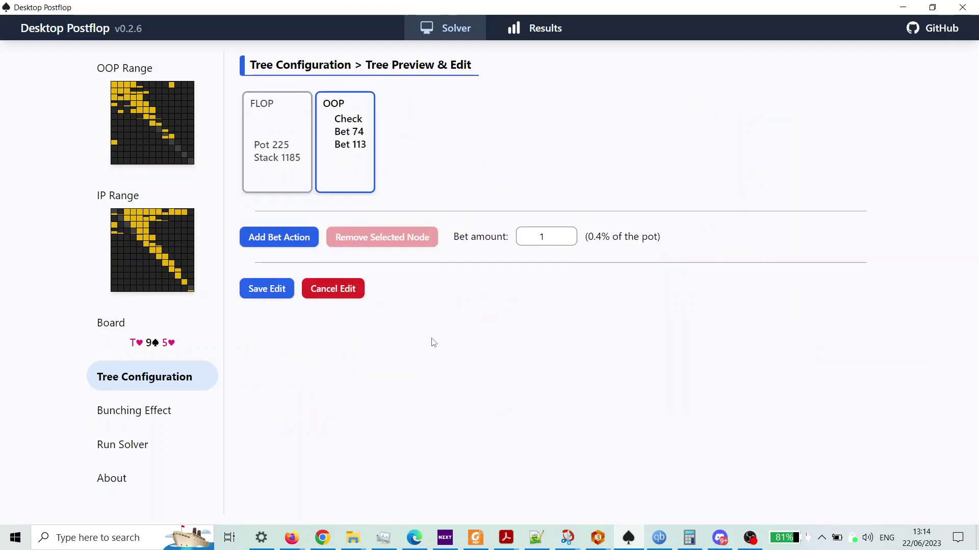
Switch to the Holdem Manager replayer, restart the hand and step forward to the IP player's flop raise
key(alt+Tab)
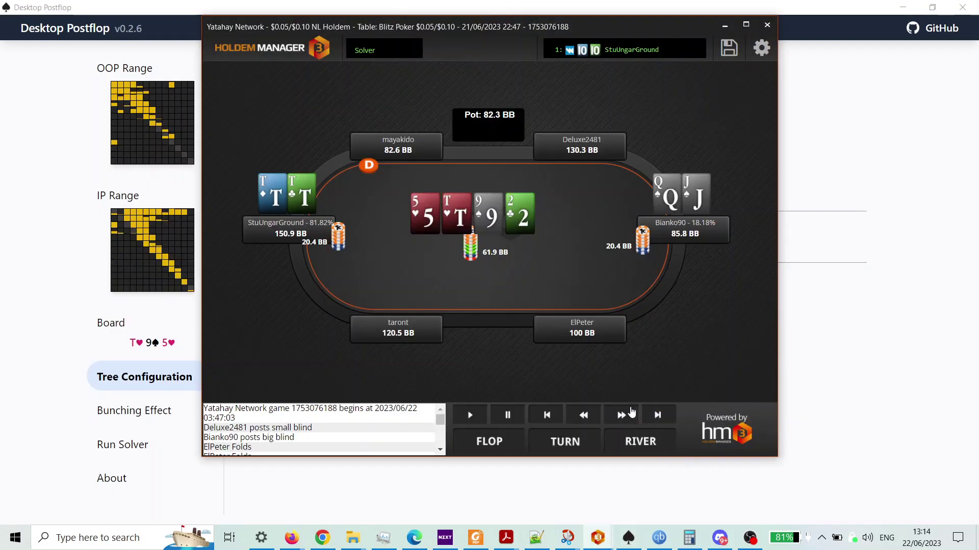
click(371, 434)
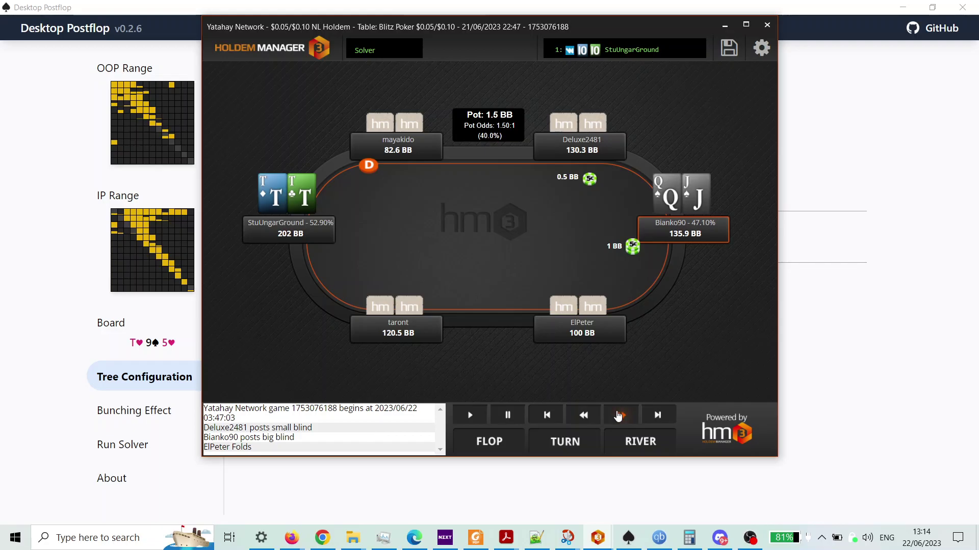
click(618, 417)
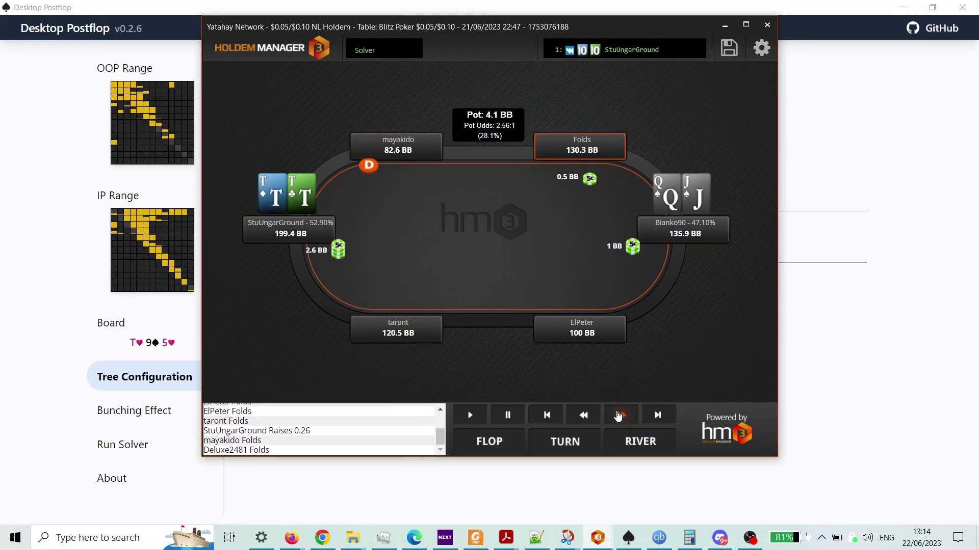
click(617, 417)
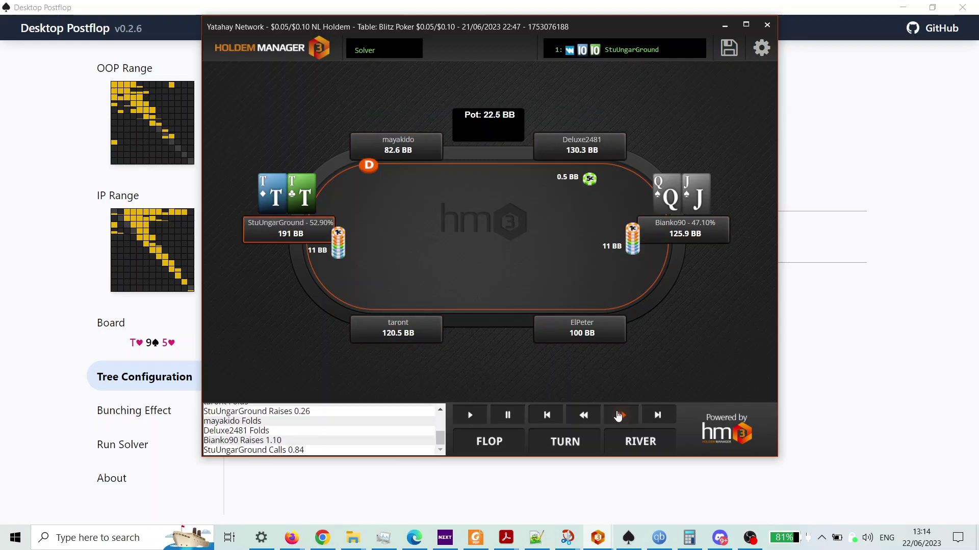
click(617, 416)
click(618, 416)
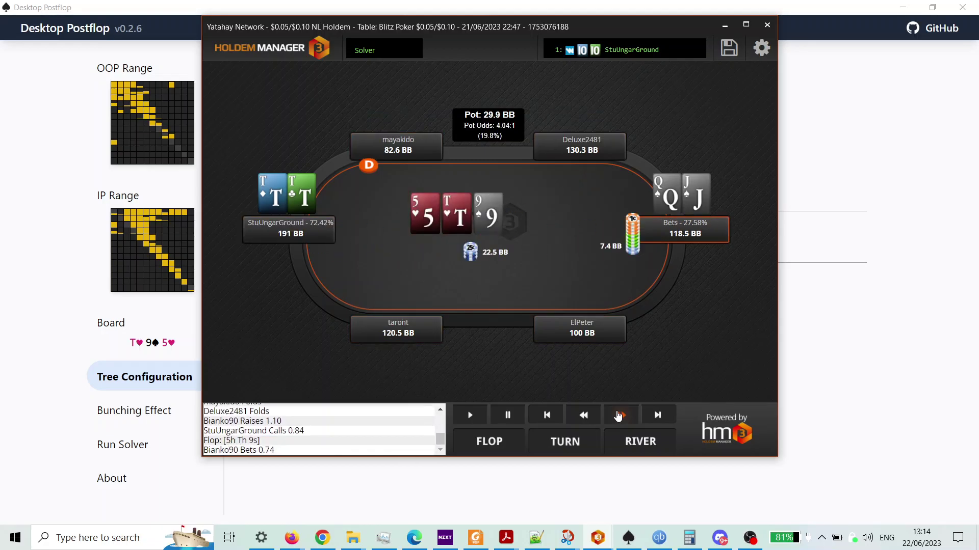
click(617, 416)
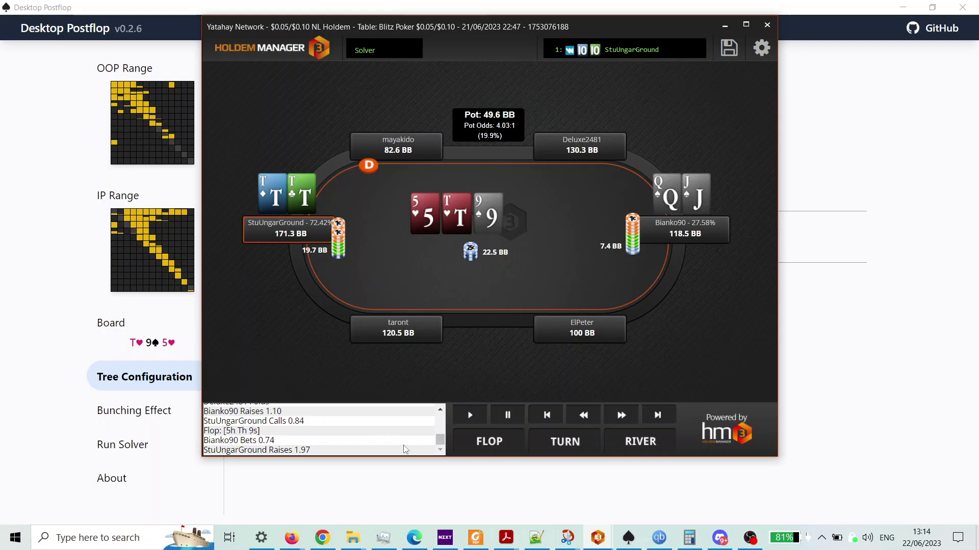
Switch to Desktop Postflop, select OOP's Bet 74 in the tree preview, and check IP's raise size in the Holdem Manager replayer
click(455, 498)
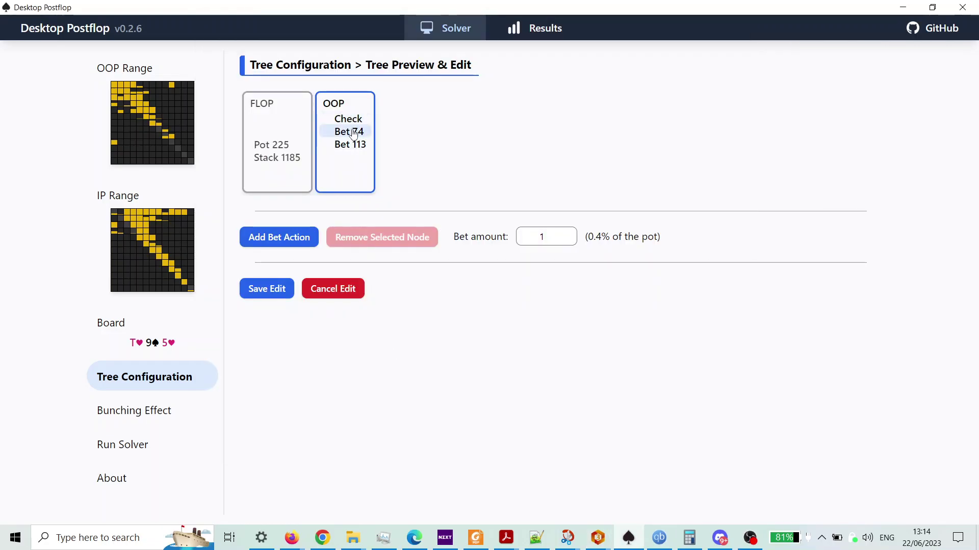
key(alt+Tab)
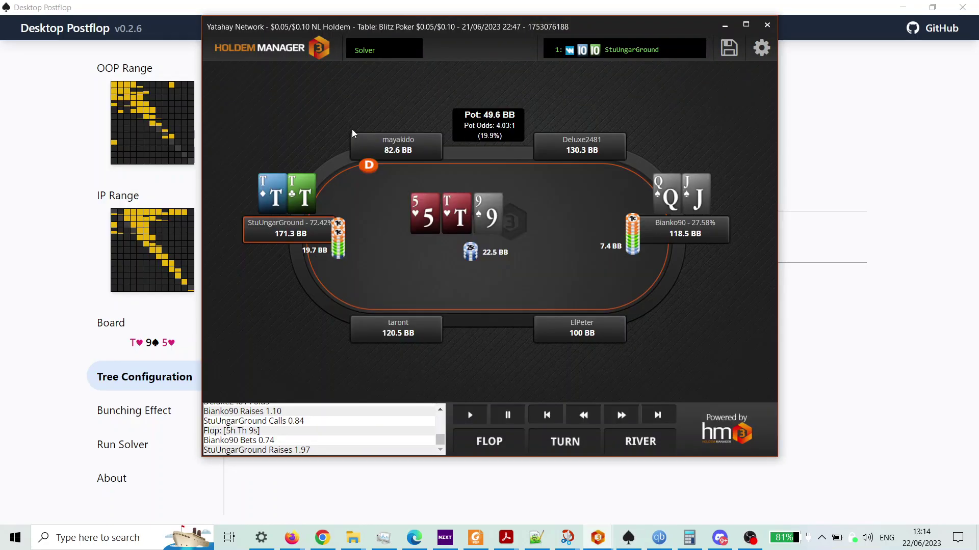
key(alt+Tab)
click(352, 132)
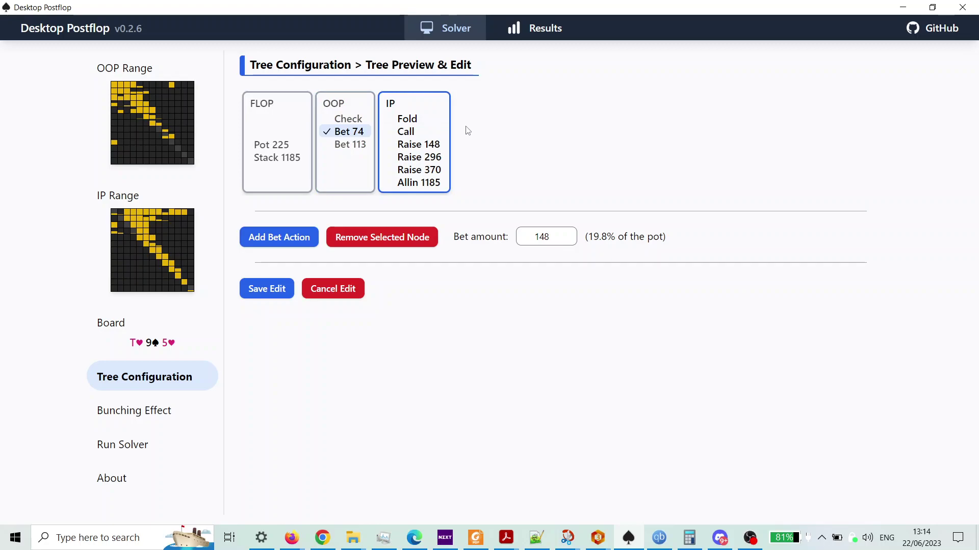
key(alt+Tab)
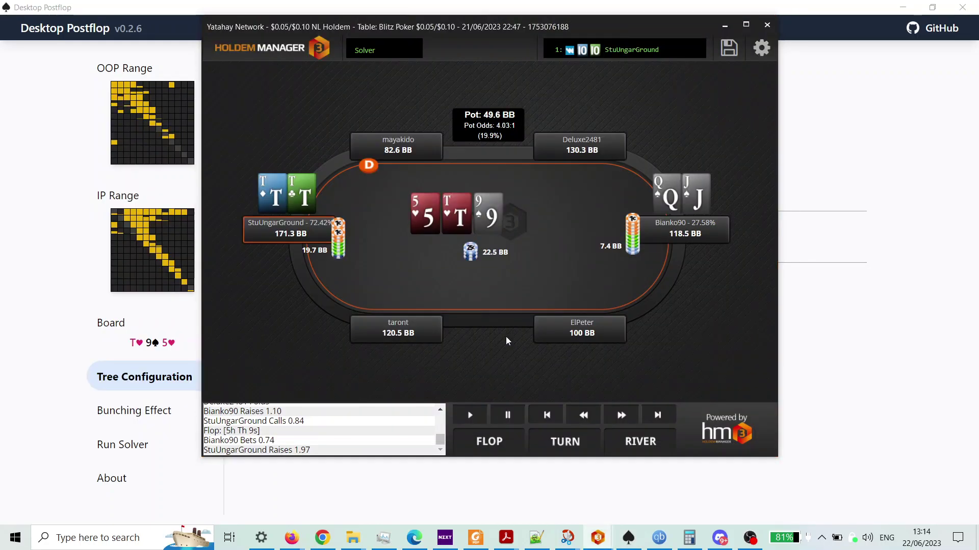
key(alt+Tab)
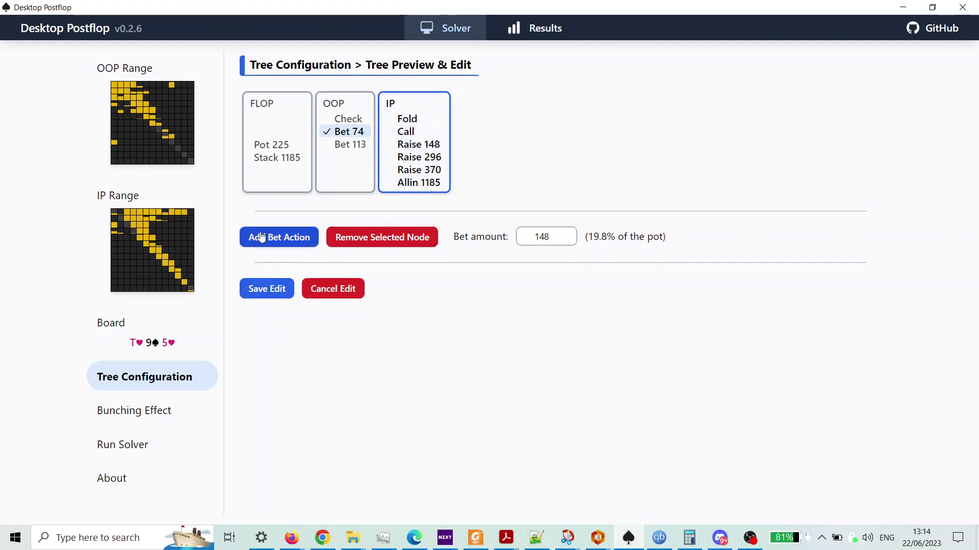
Add a bet action of 197 for IP facing OOP's Bet 74 in Desktop Postflop
click(553, 232)
double_click(553, 233)
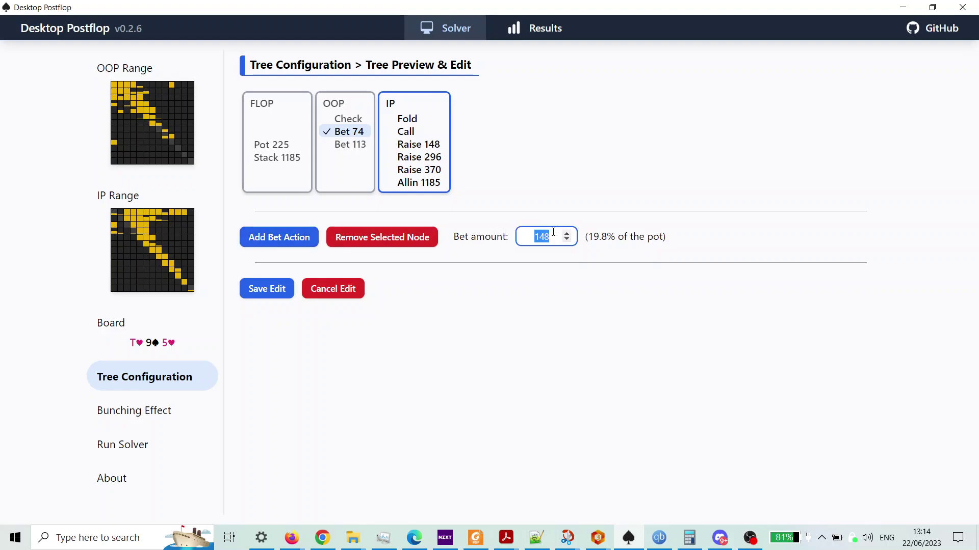
text(197)
click(259, 244)
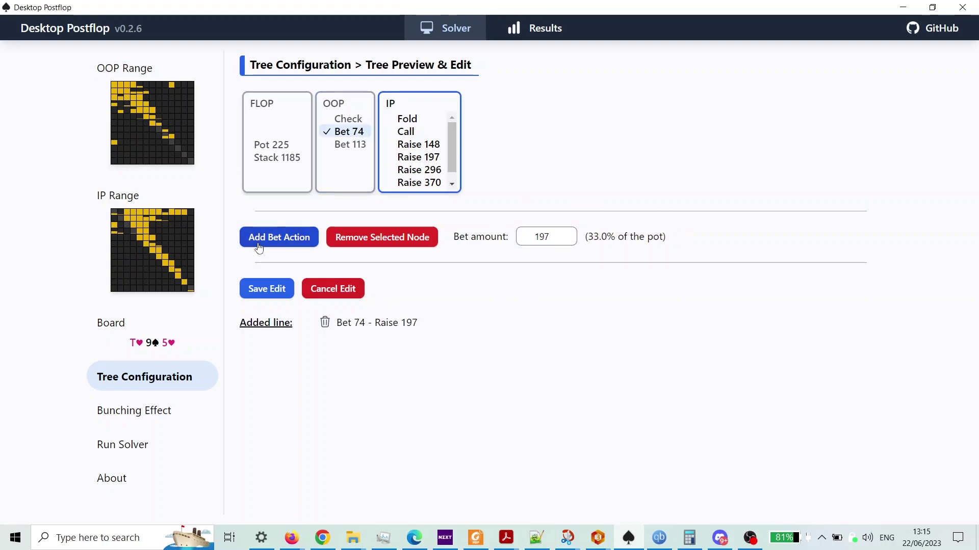
Select IP's Raise 197, switch to the Holdem Manager replayer and step the hand forward to IP's turn bet
click(413, 158)
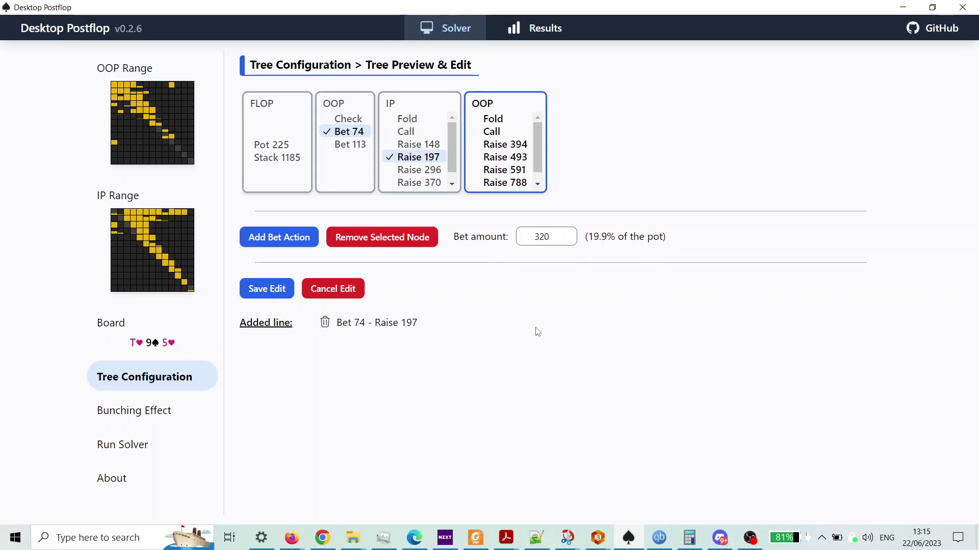
key(alt+Tab)
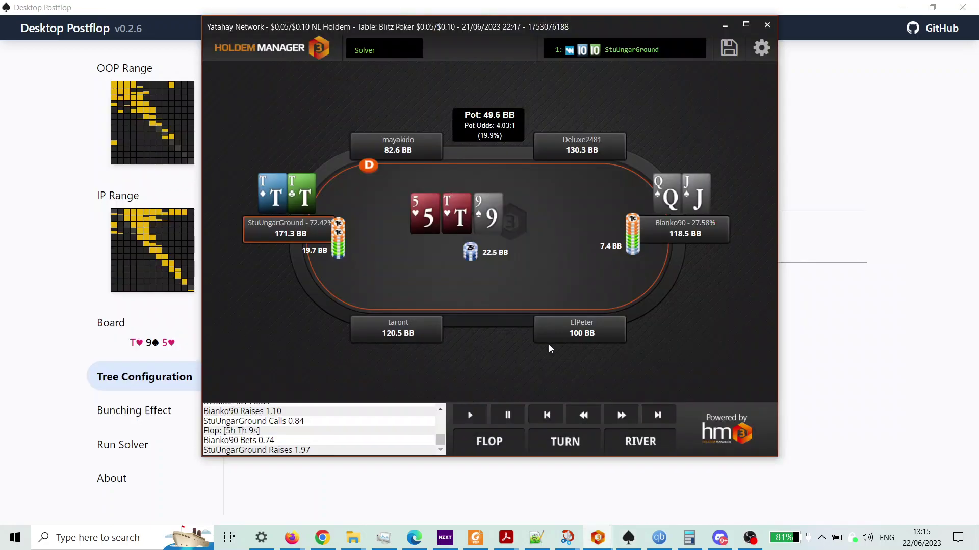
click(625, 425)
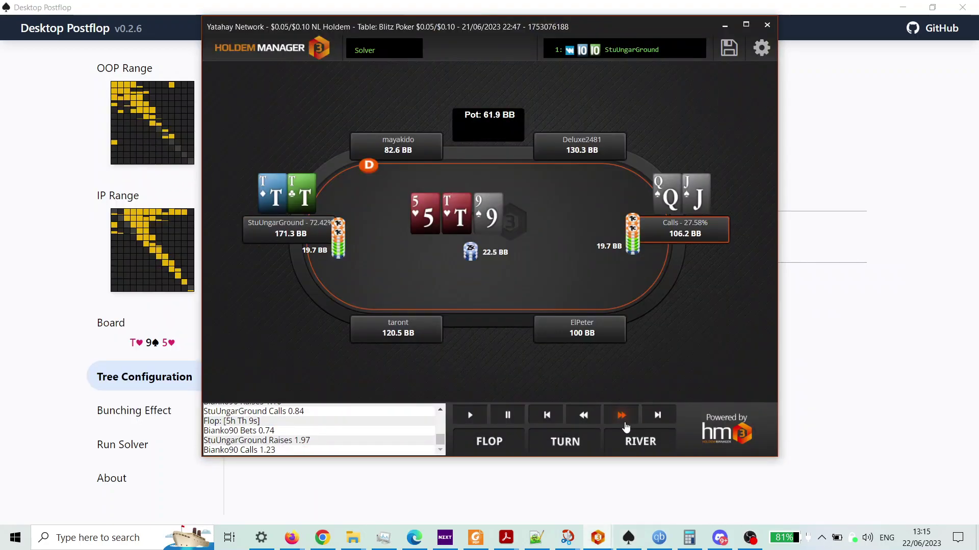
click(625, 425)
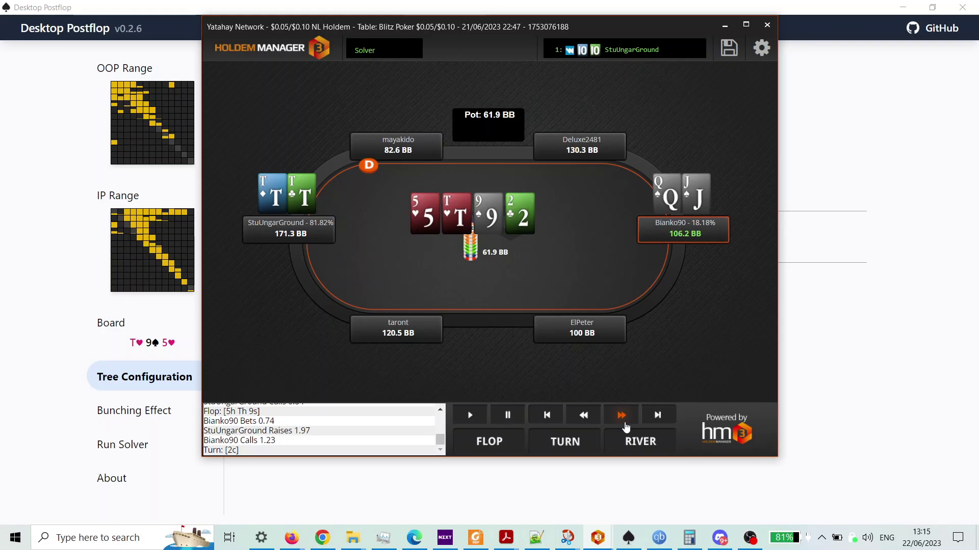
click(622, 417)
click(626, 427)
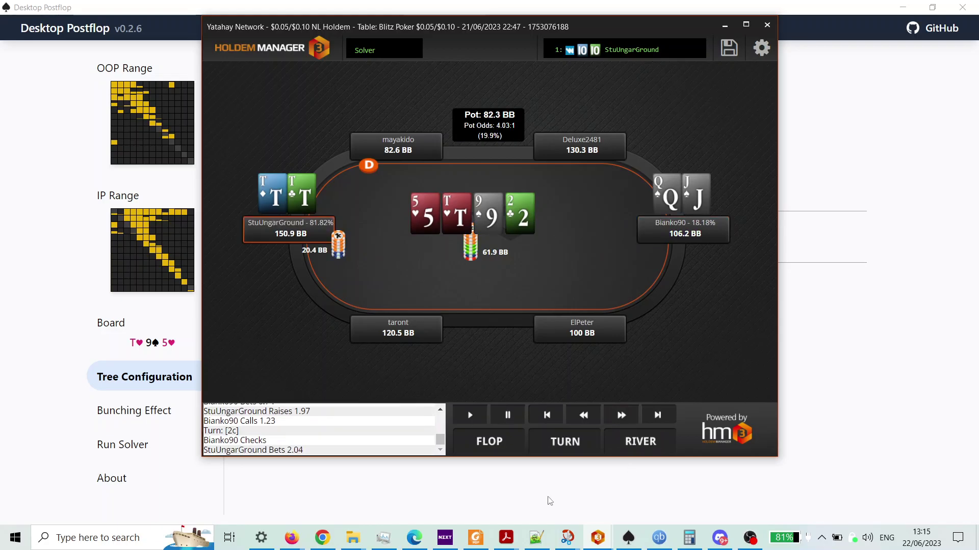
Switch back to Desktop Postflop, follow OOP's Call and turn Check to IP's bet options, and save the tree edit
click(549, 497)
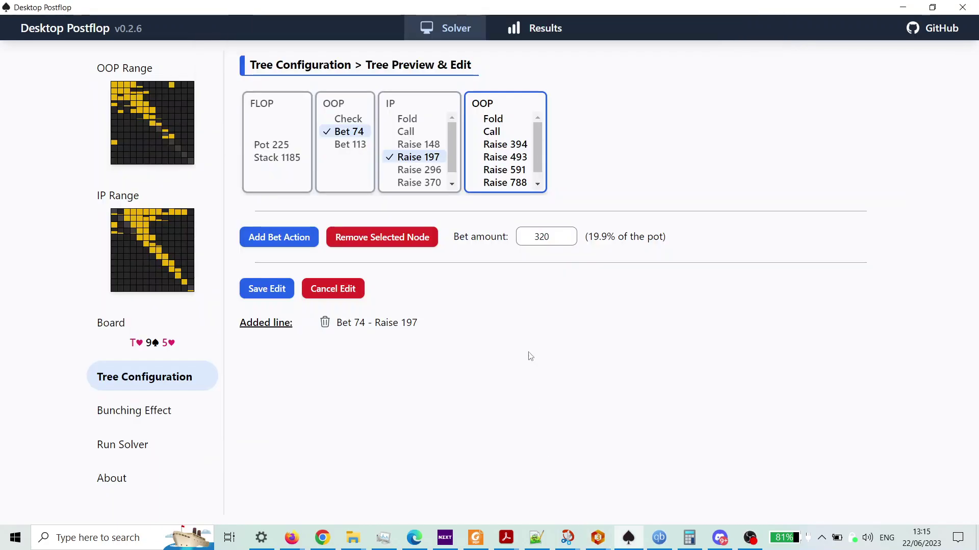
click(506, 136)
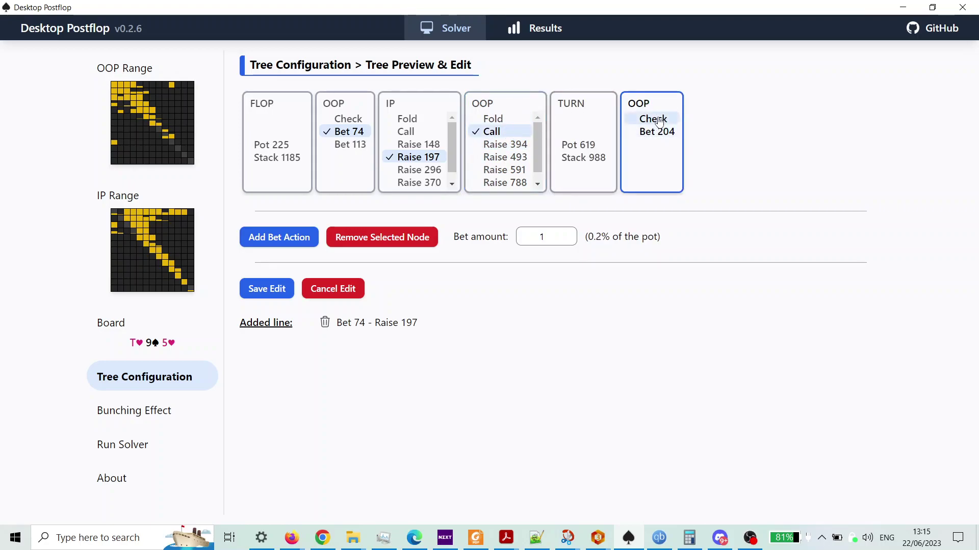
click(651, 119)
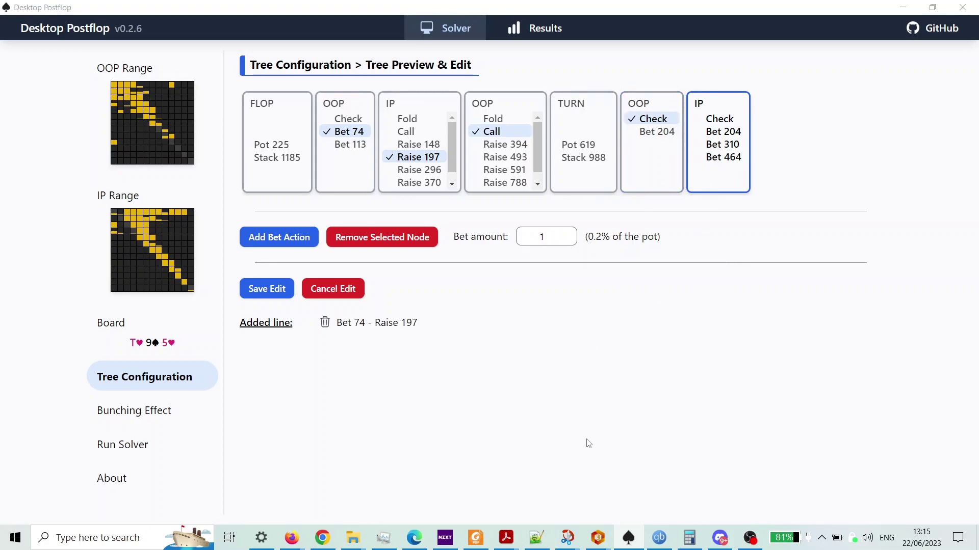
key(alt+Tab)
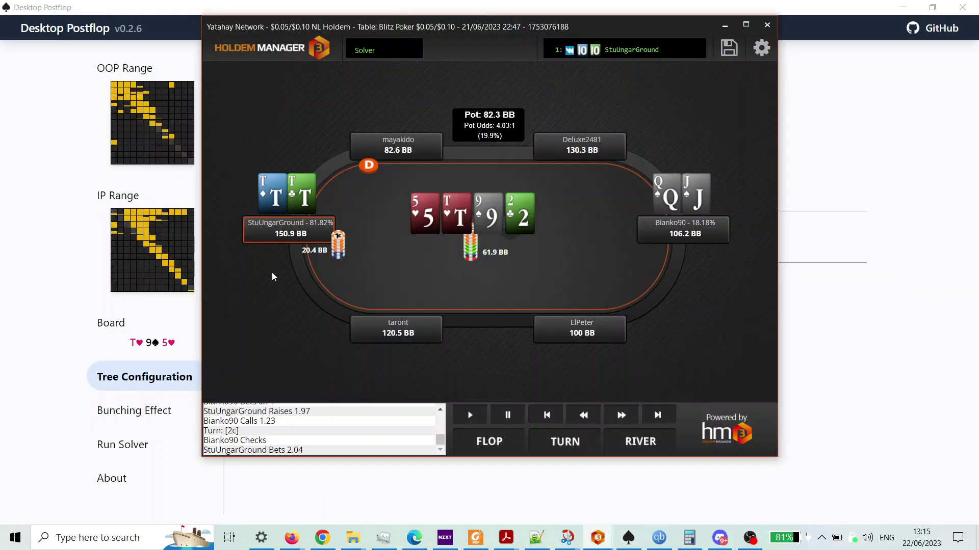
drag(839, 353, 648, 362)
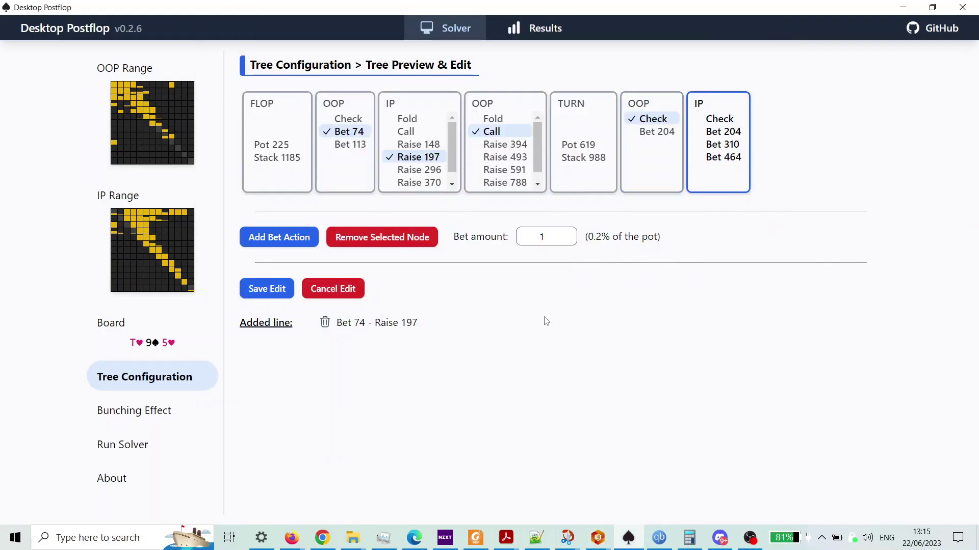
click(267, 281)
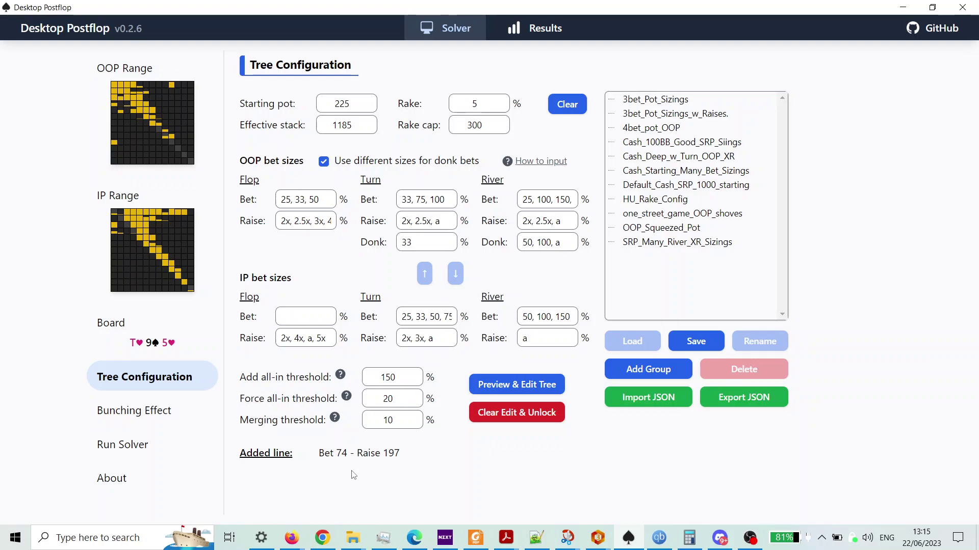
Review the solver run settings and the bunching effect option
mouse_move(753, 541)
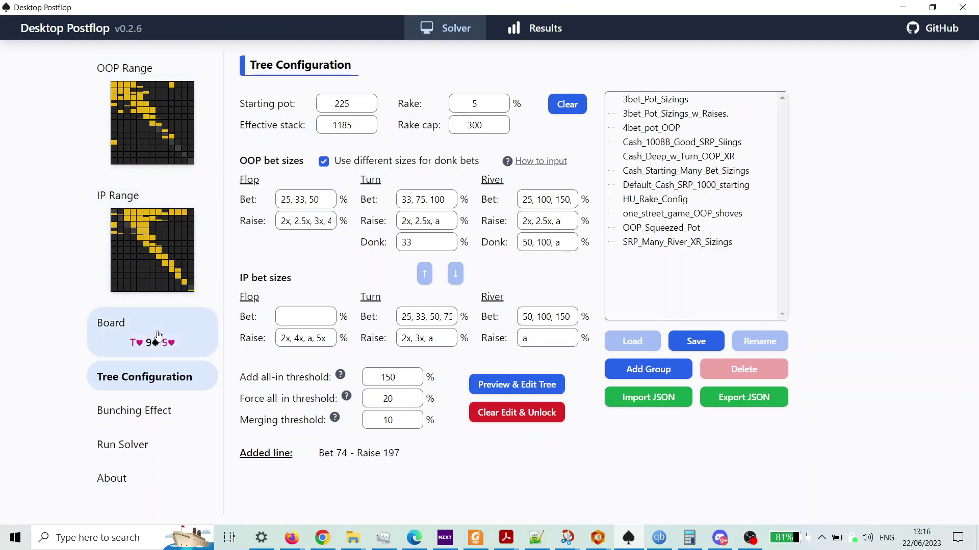
click(131, 444)
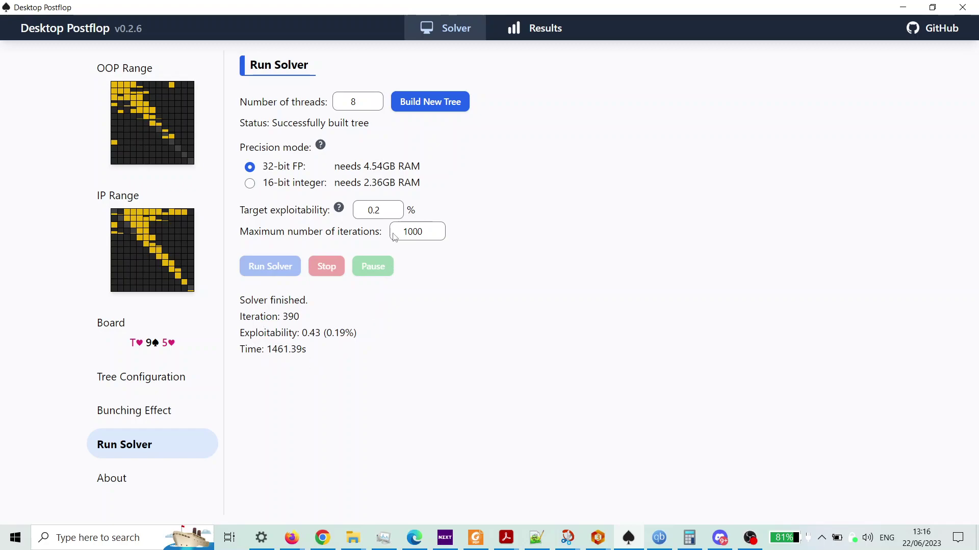
mouse_move(340, 209)
click(128, 421)
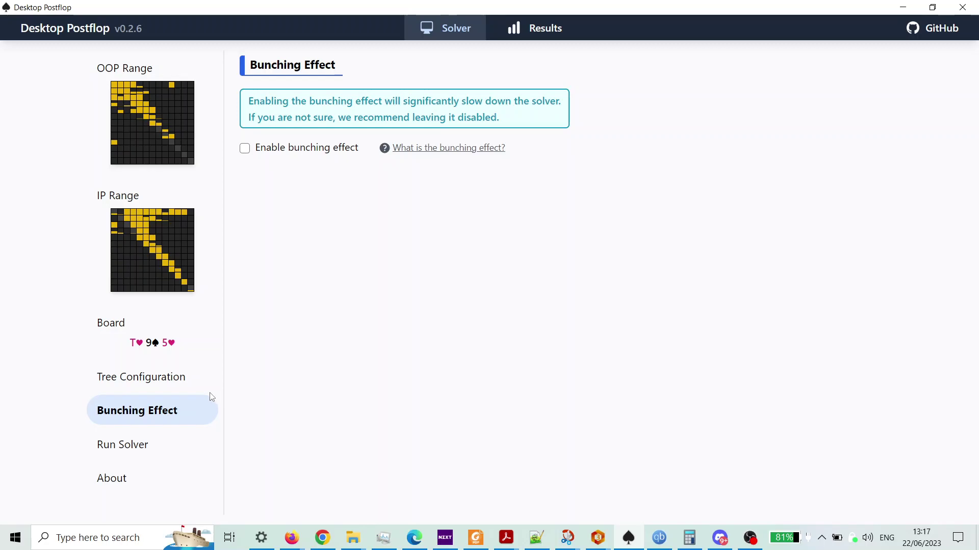
Open the solver results at the flop root and replay the hand in Holdem Manager up to OOP's flop bet
click(543, 39)
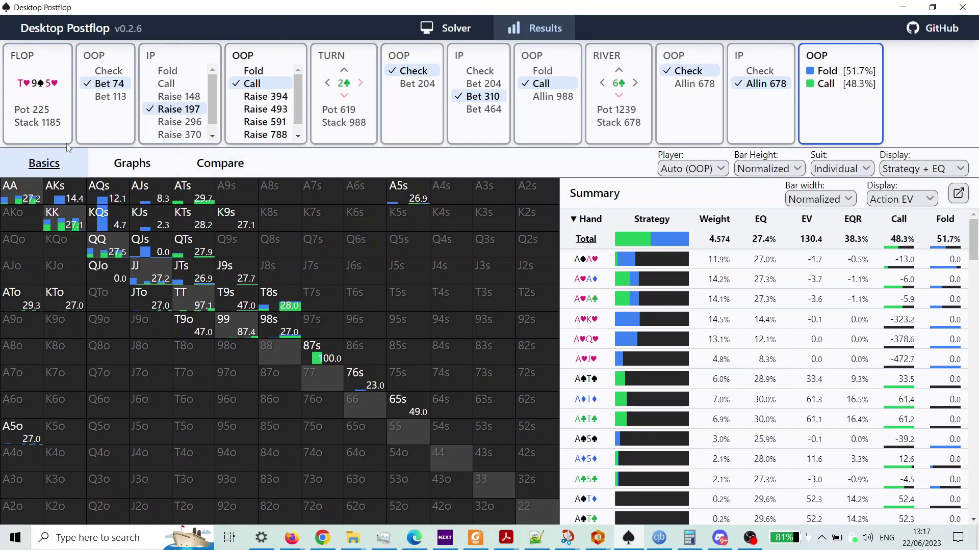
click(44, 132)
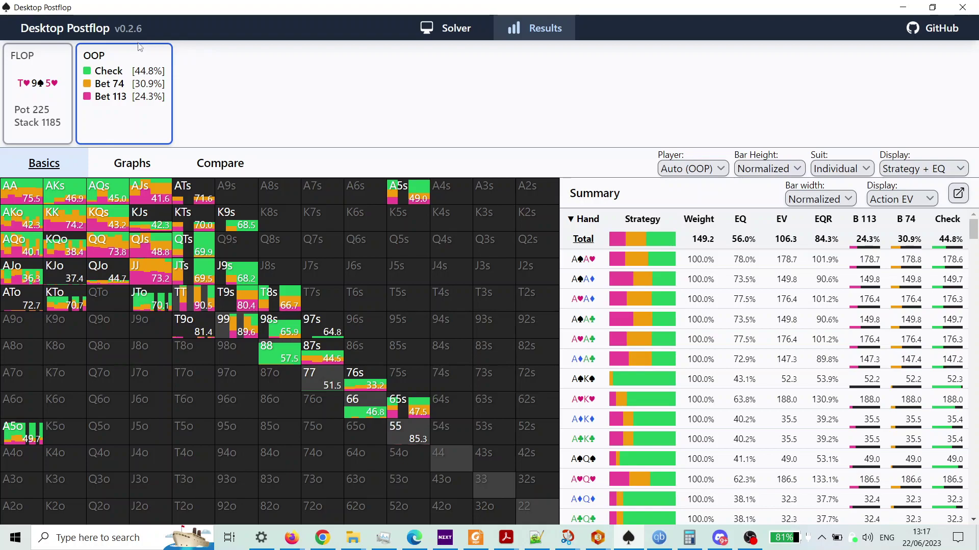
key(alt+Tab)
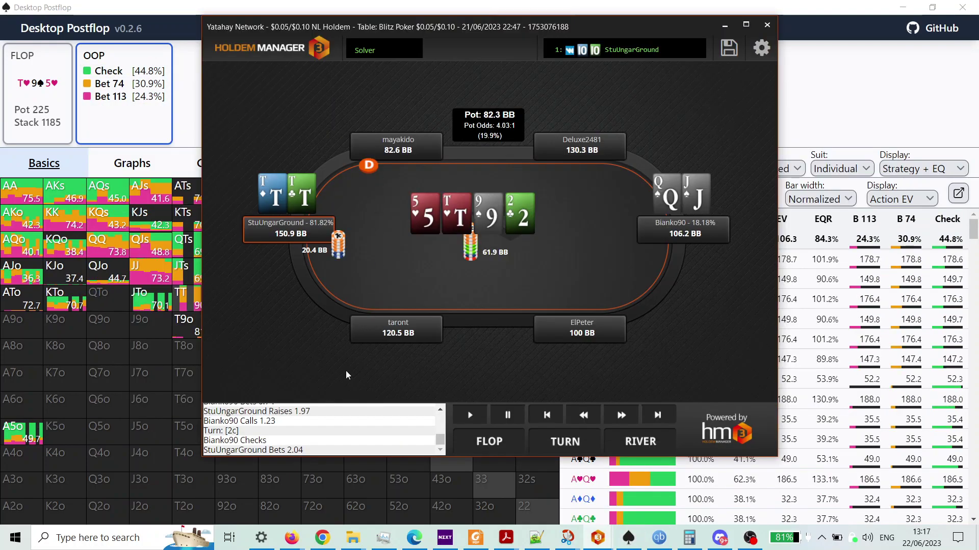
click(368, 420)
click(374, 450)
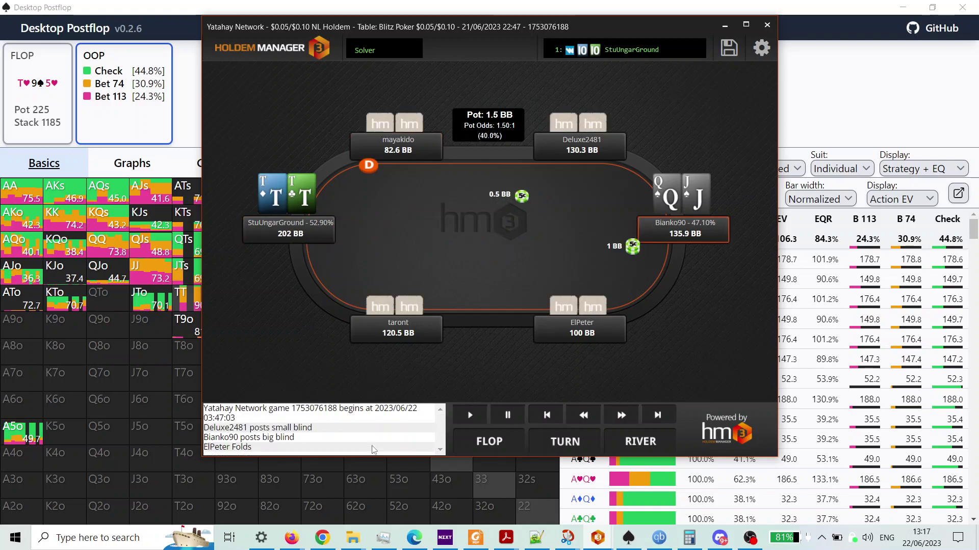
click(622, 416)
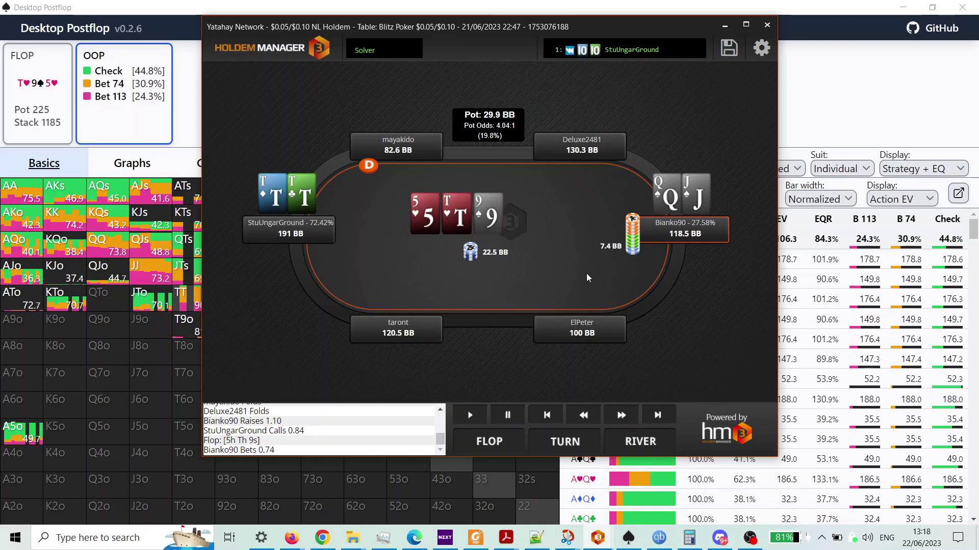
Switch back to Desktop Postflop and examine the OOP versus IP range comparison and the equity graph
key(alt+Tab)
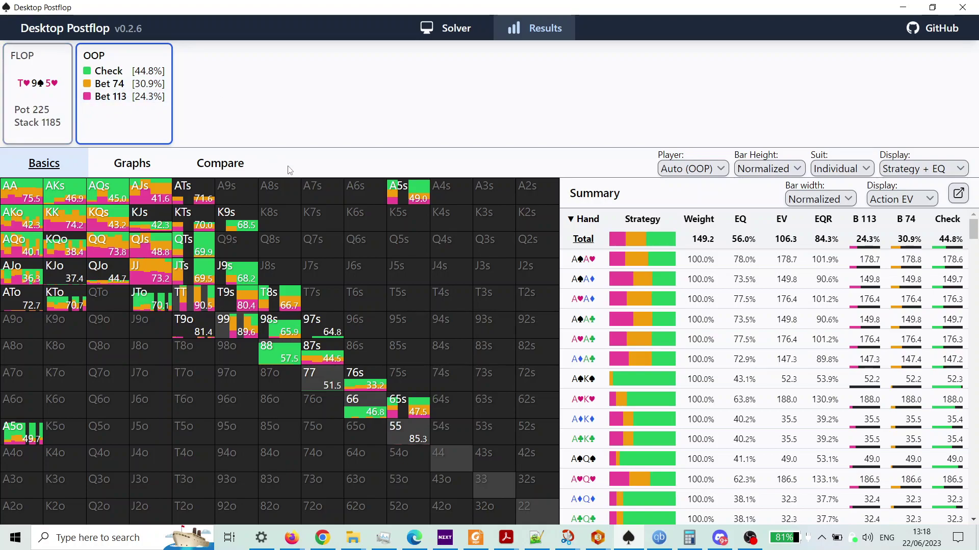
click(232, 159)
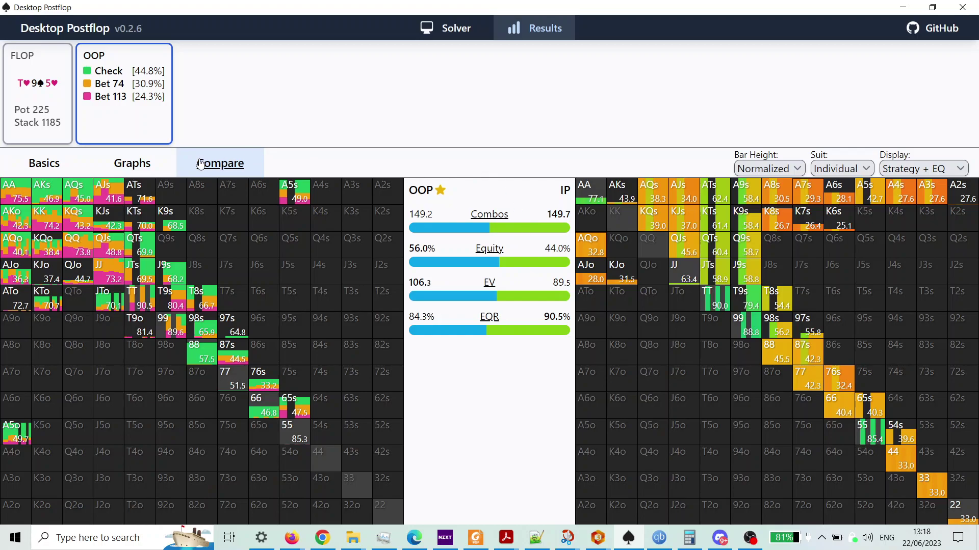
click(147, 170)
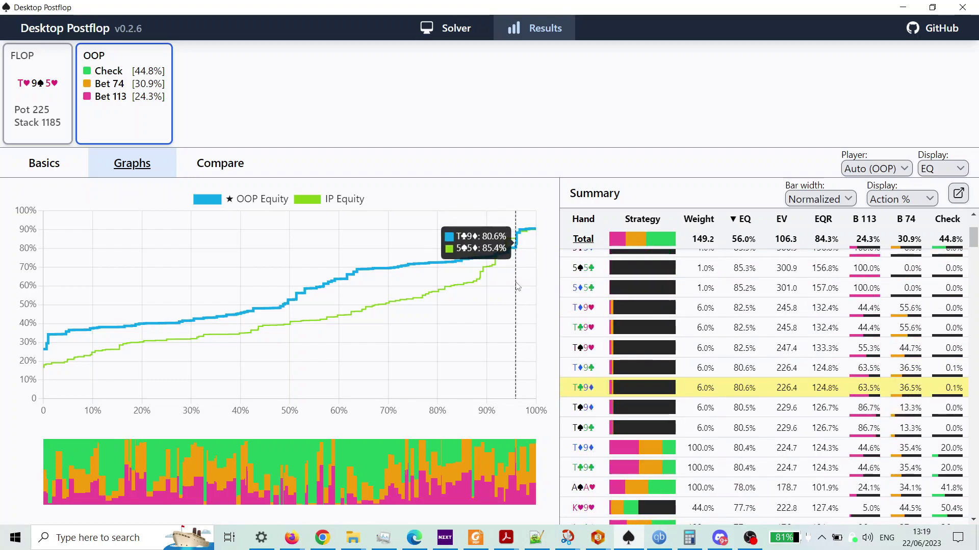
Review the OOP and IP starting ranges in the solver setup
click(431, 24)
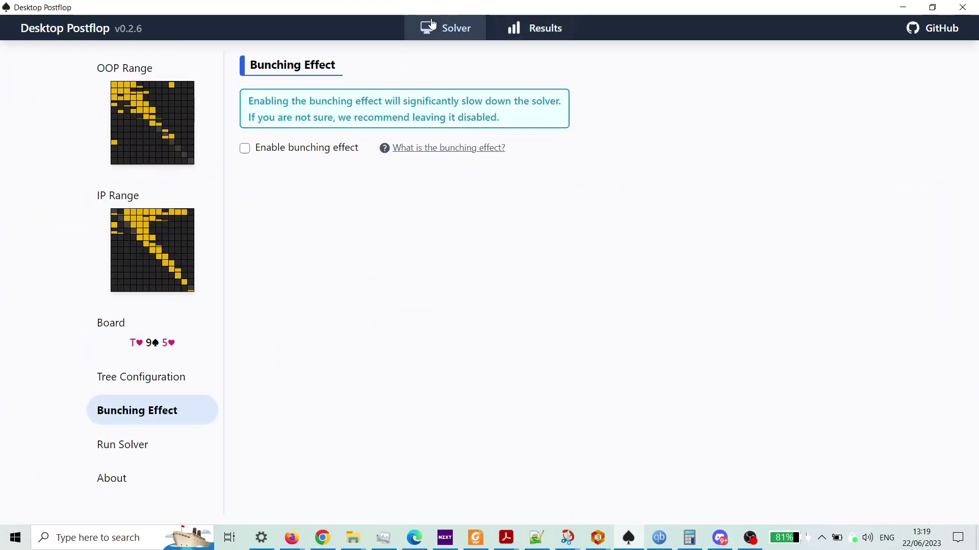
click(150, 147)
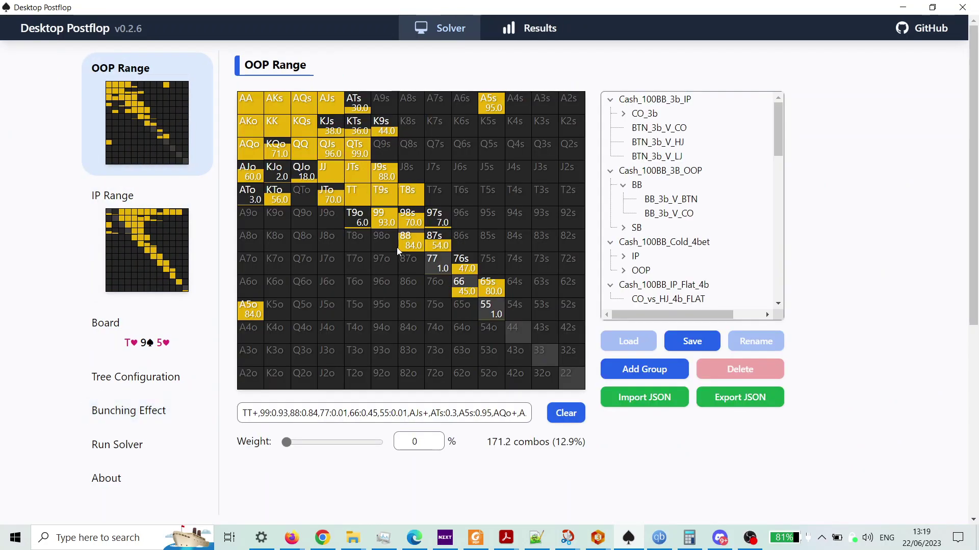
click(142, 261)
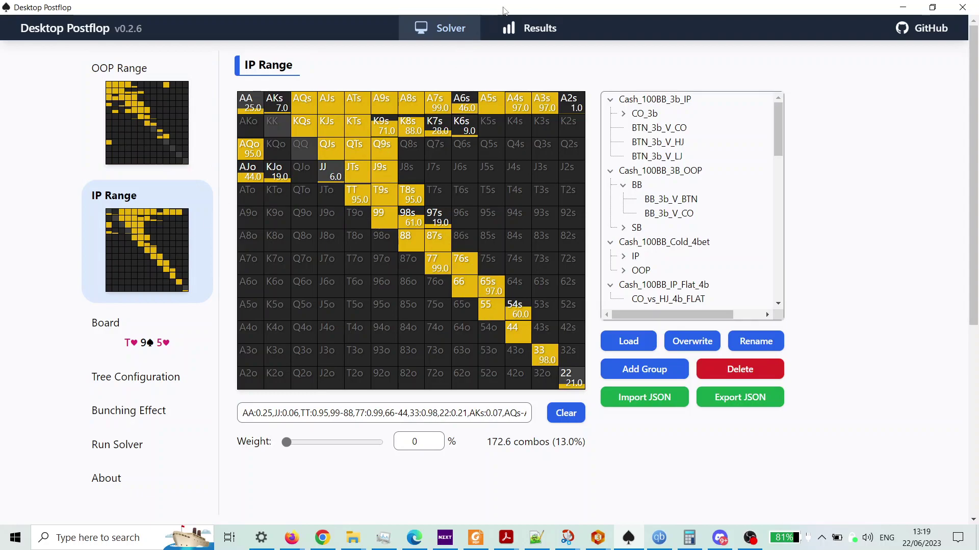
Return to the results, revisit the equity graph and range comparison, and bring up OOP's basic flop strategy
click(539, 37)
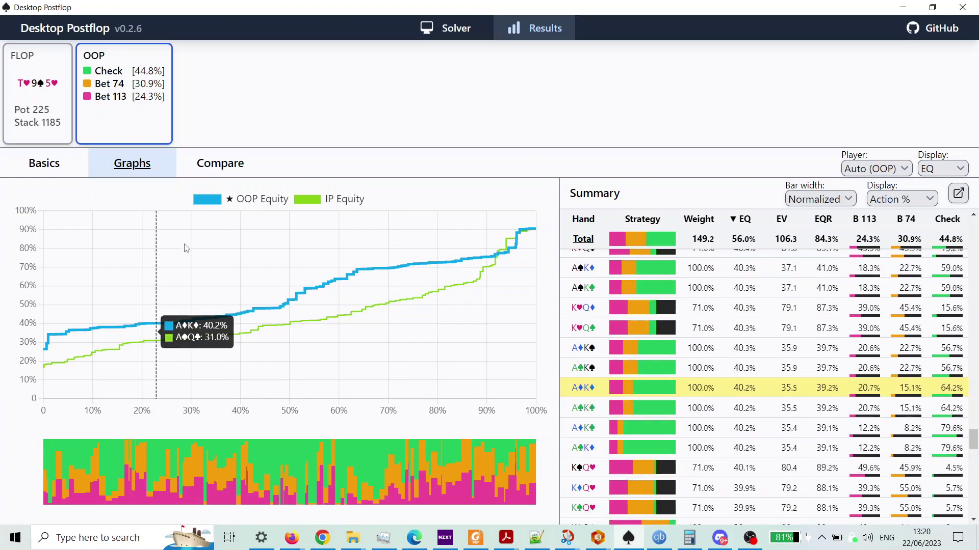
click(232, 173)
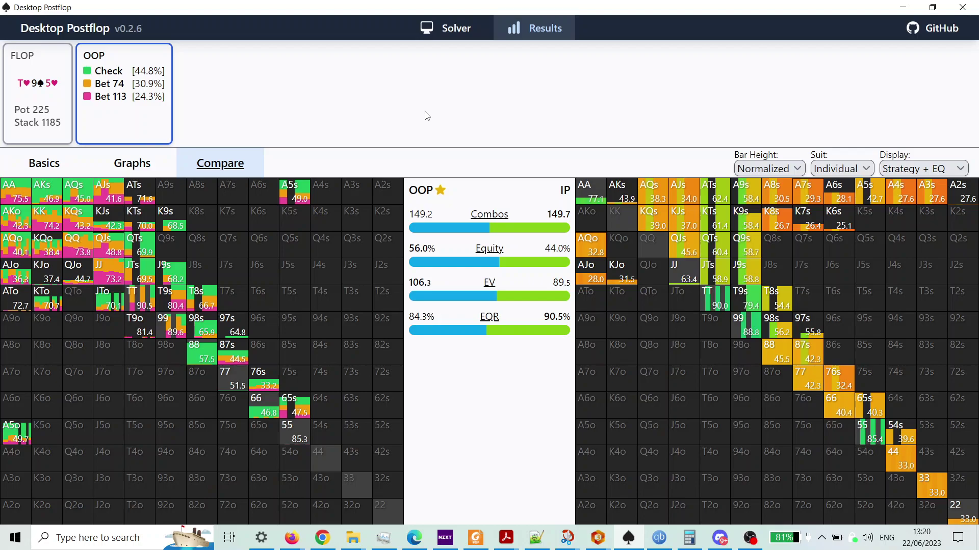
click(50, 161)
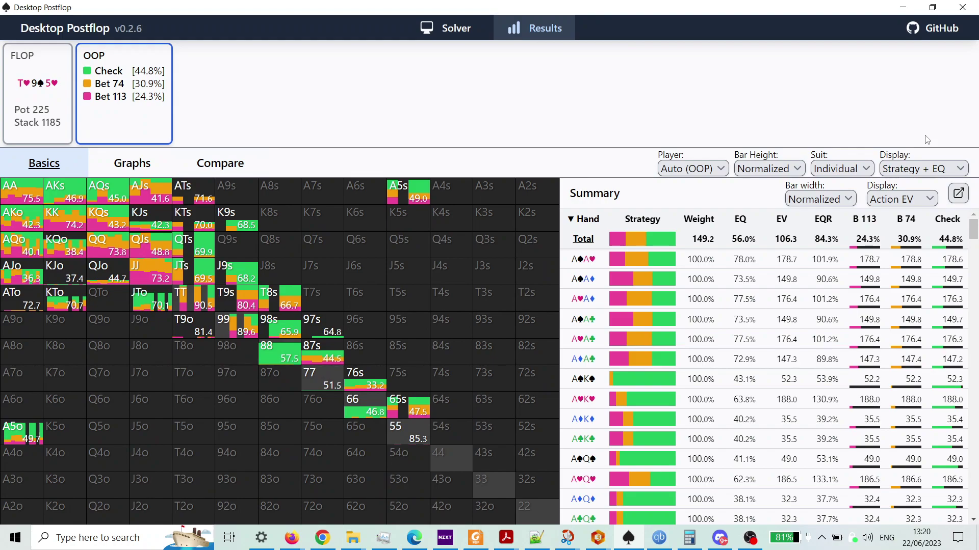
View OOP's flop grid as Strategy only and again as Strategy + EQ, and inspect the QJs combos
click(945, 171)
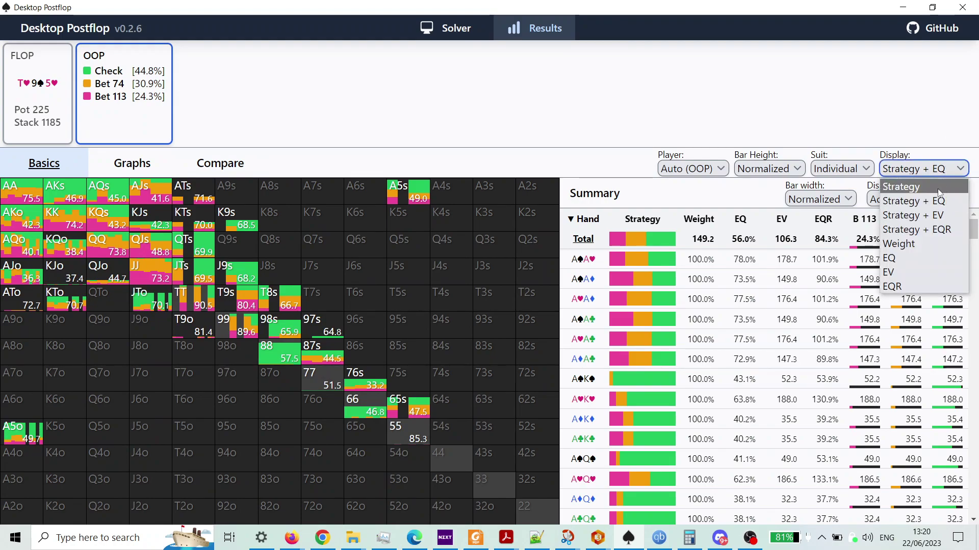
click(940, 191)
click(936, 196)
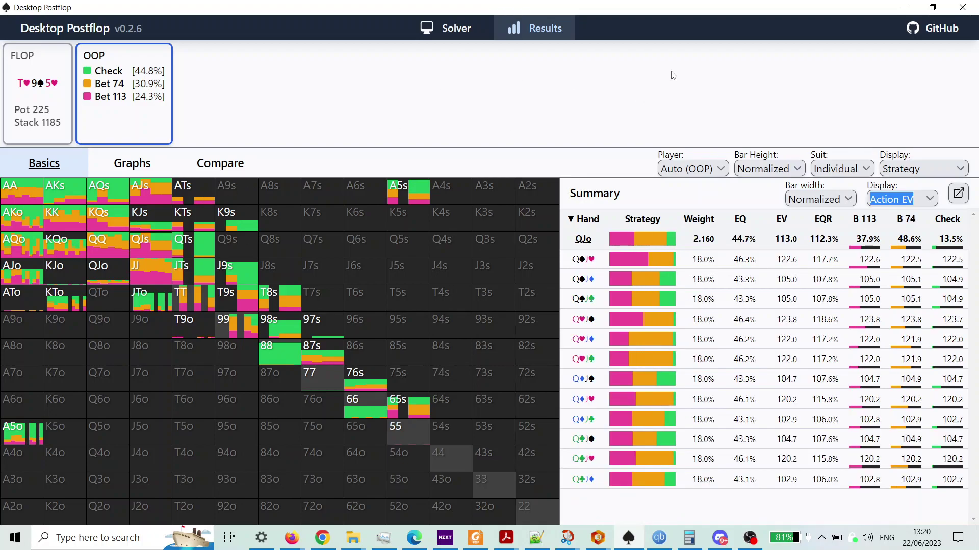
click(924, 170)
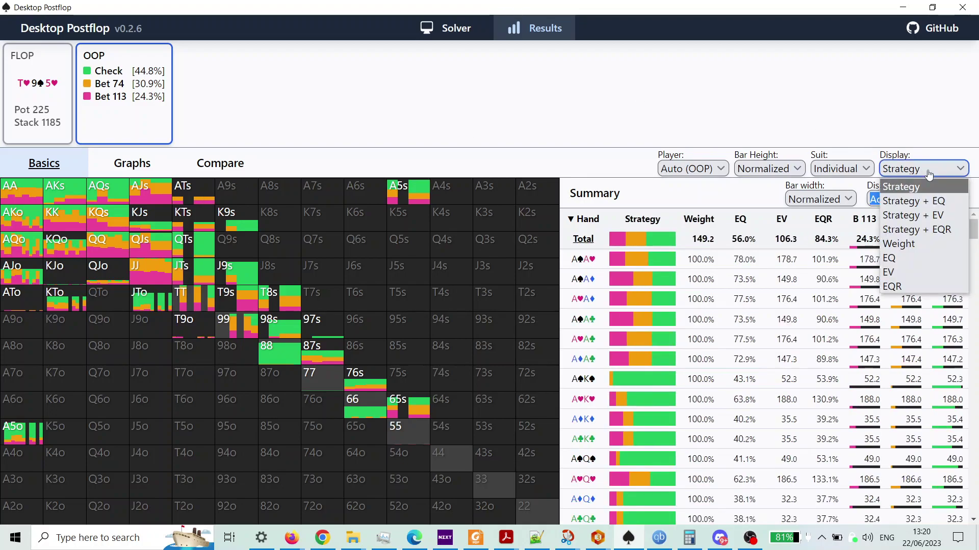
click(916, 202)
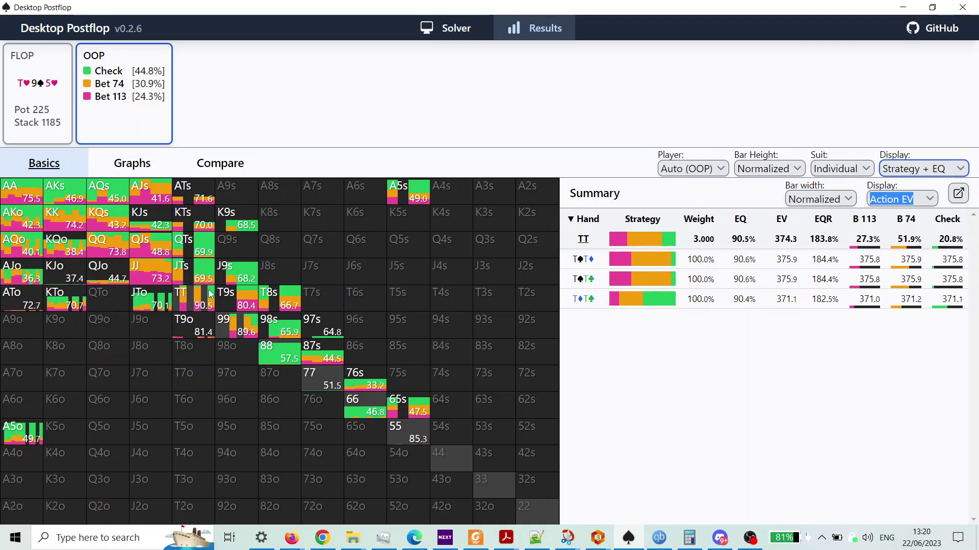
click(153, 249)
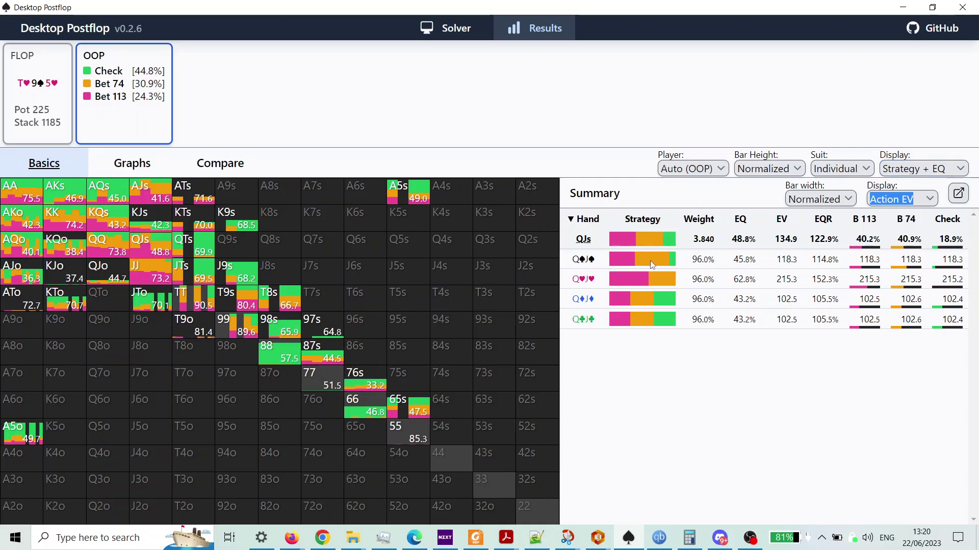
Advance the flop line with OOP's Bet 74 and select the 99 combos in IP's response grid
click(129, 88)
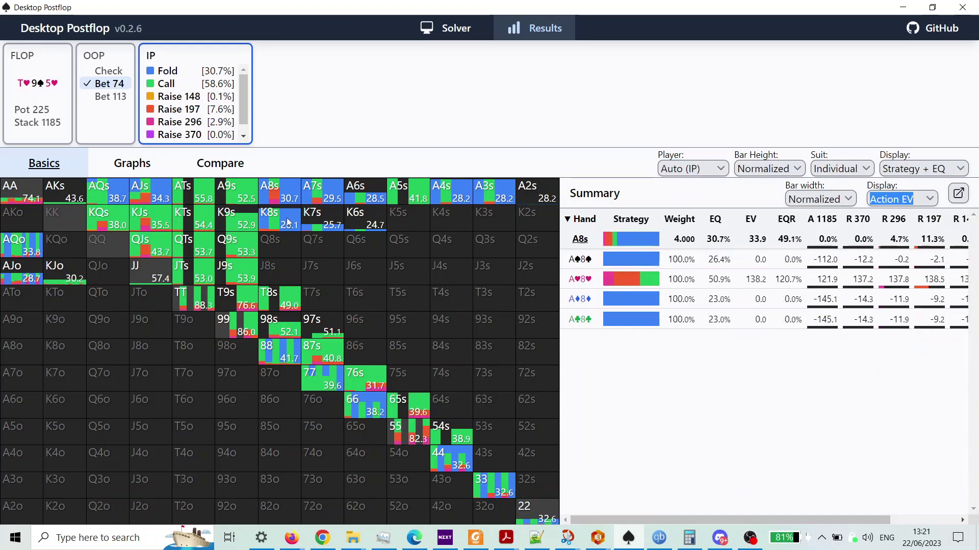
click(237, 329)
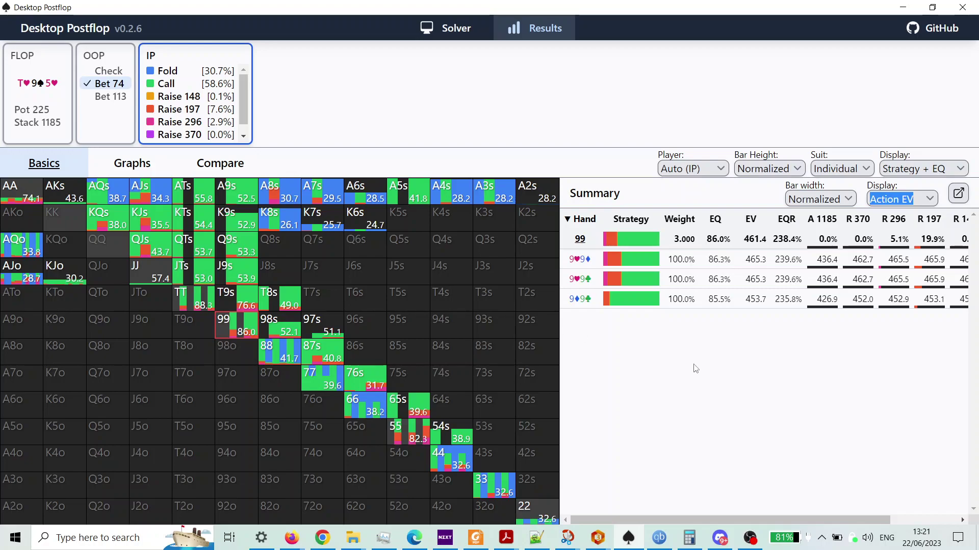
click(770, 372)
Examine IP's 99 combos across all response sizes, first by Action % and again by Action EV
click(901, 199)
click(892, 216)
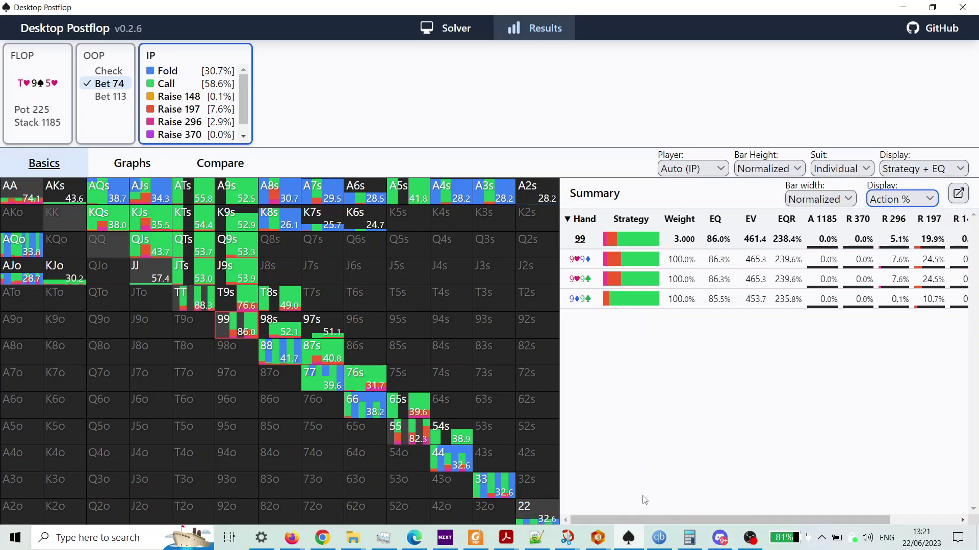
drag(712, 523, 823, 529)
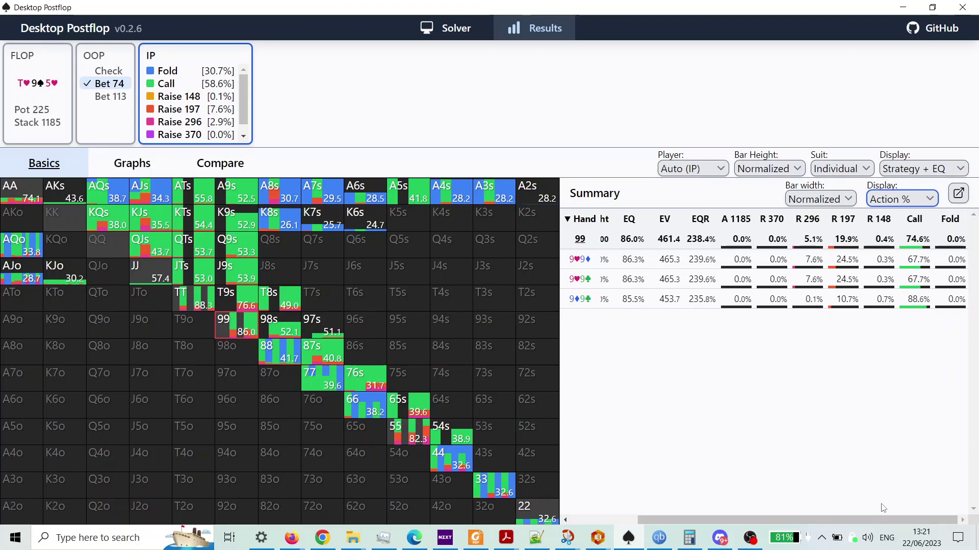
drag(884, 518, 934, 514)
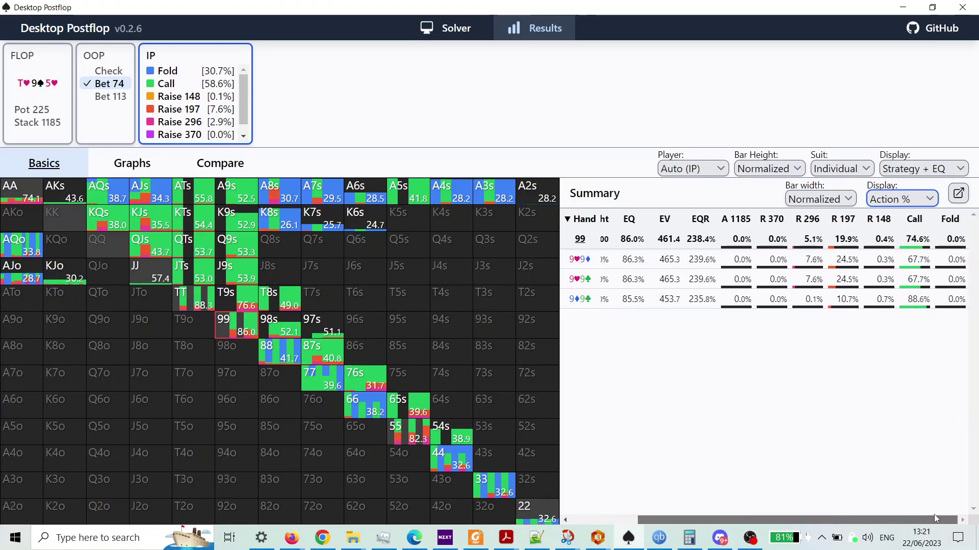
click(927, 201)
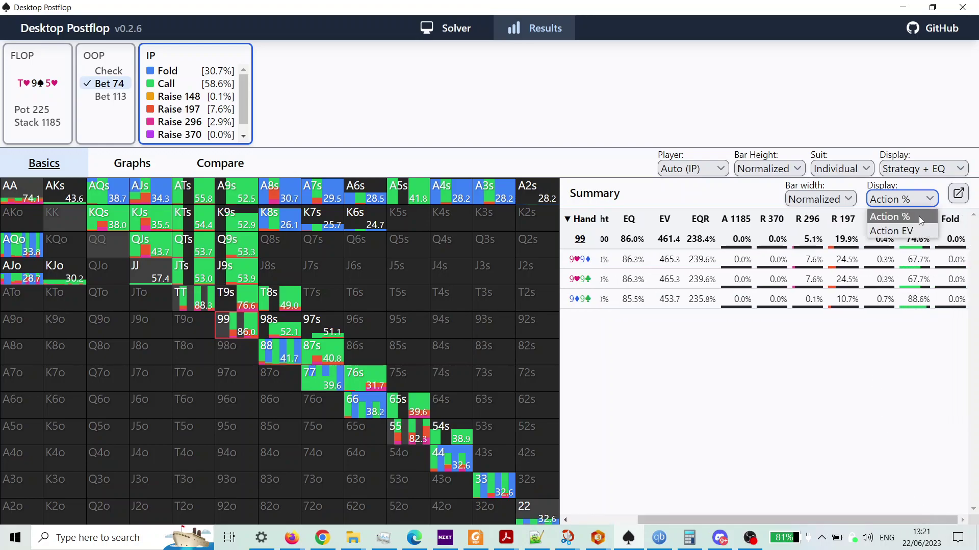
click(912, 232)
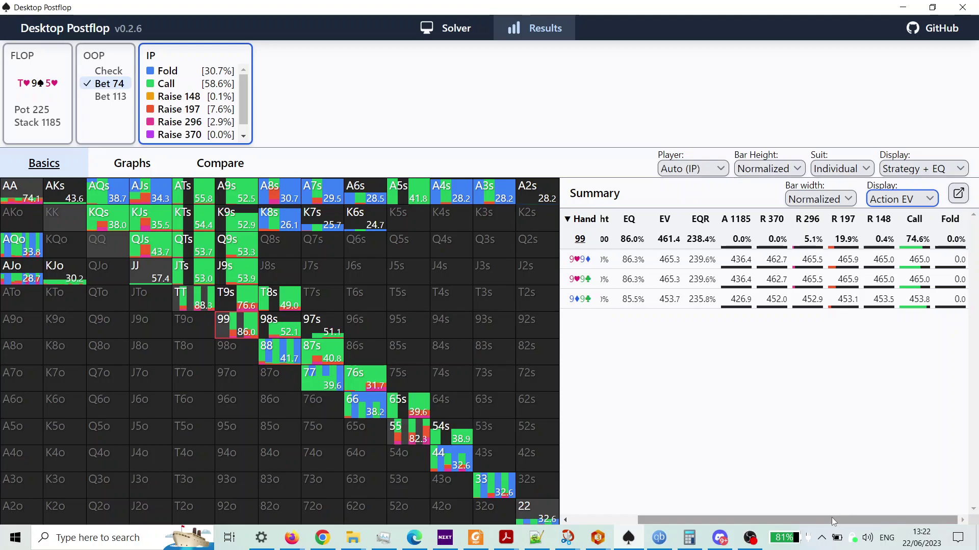
Replay IP's flop raise in Holdem Manager, and choose Raise 197 for IP back in Desktop Postflop
key(alt+Tab)
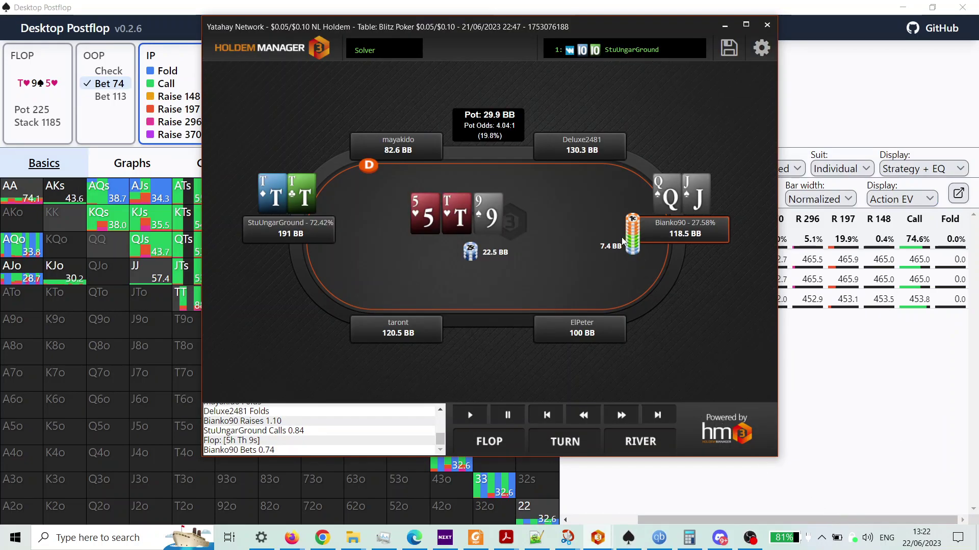
click(619, 414)
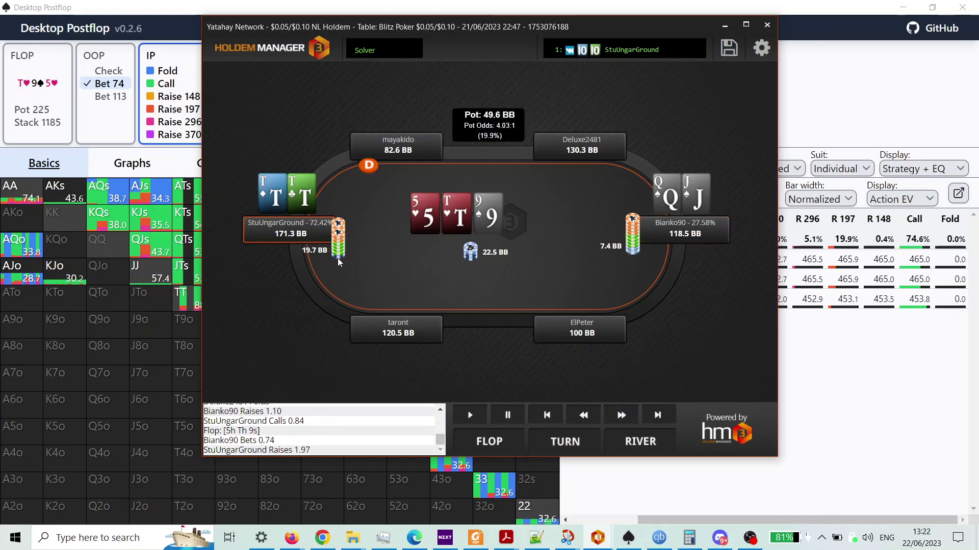
click(819, 396)
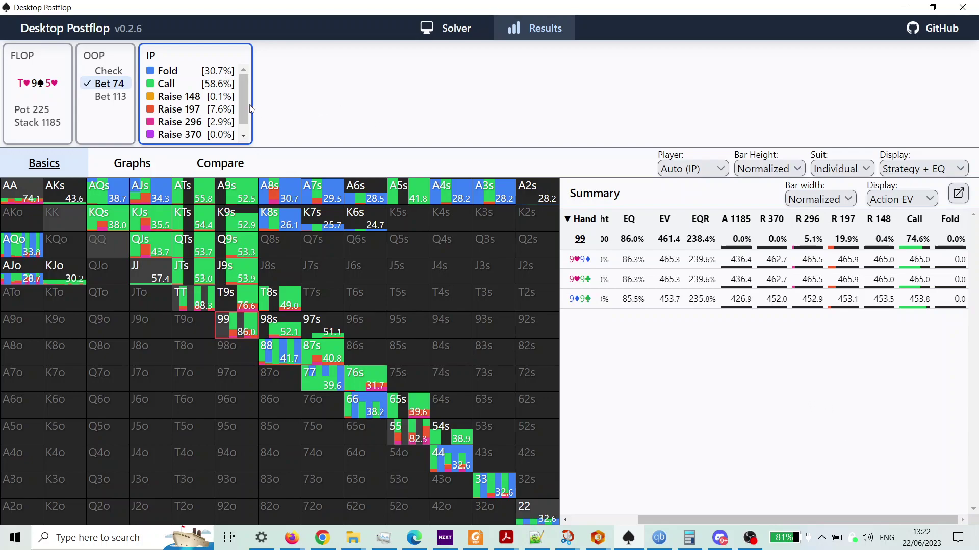
drag(243, 102, 242, 114)
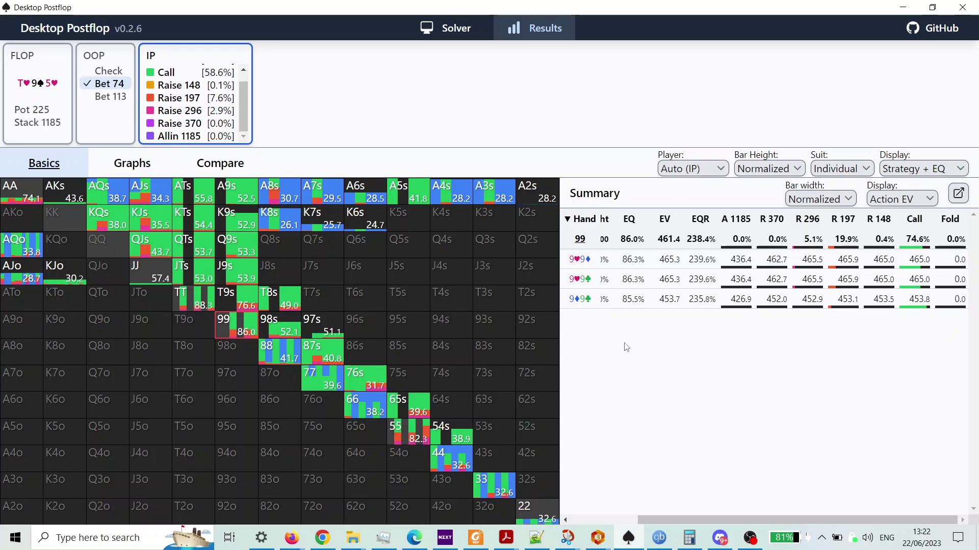
click(180, 99)
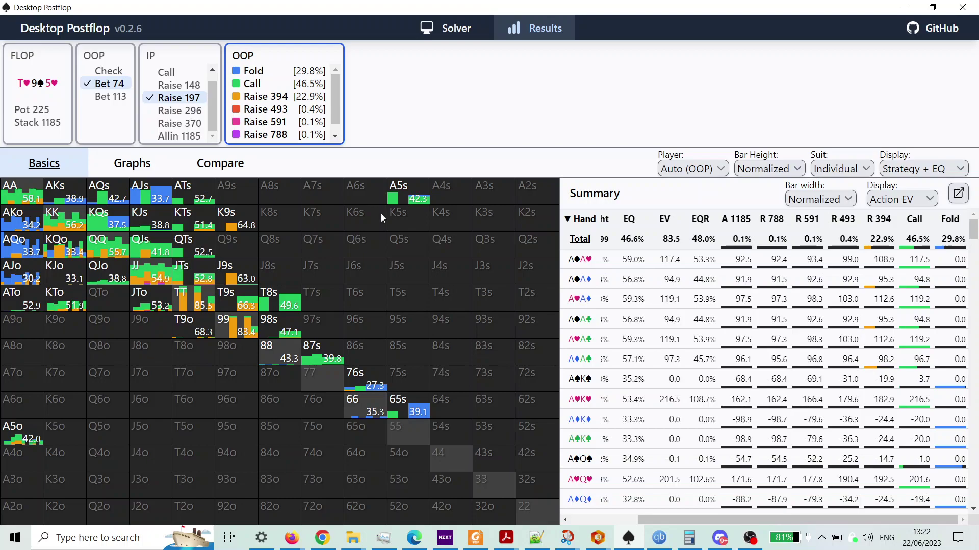
Inspect OOP's QJs response to the raise by action EV, and switch the summary to Action %
click(144, 253)
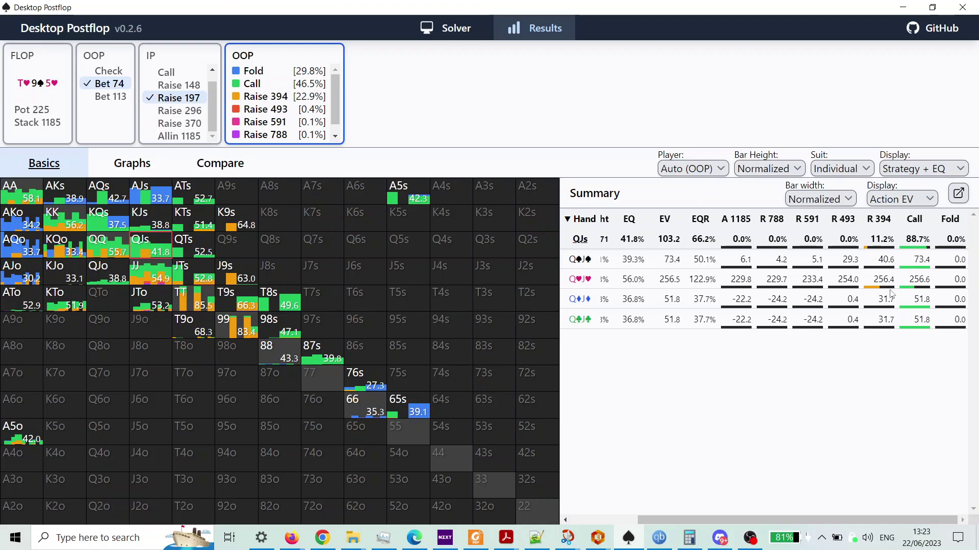
click(928, 200)
click(929, 218)
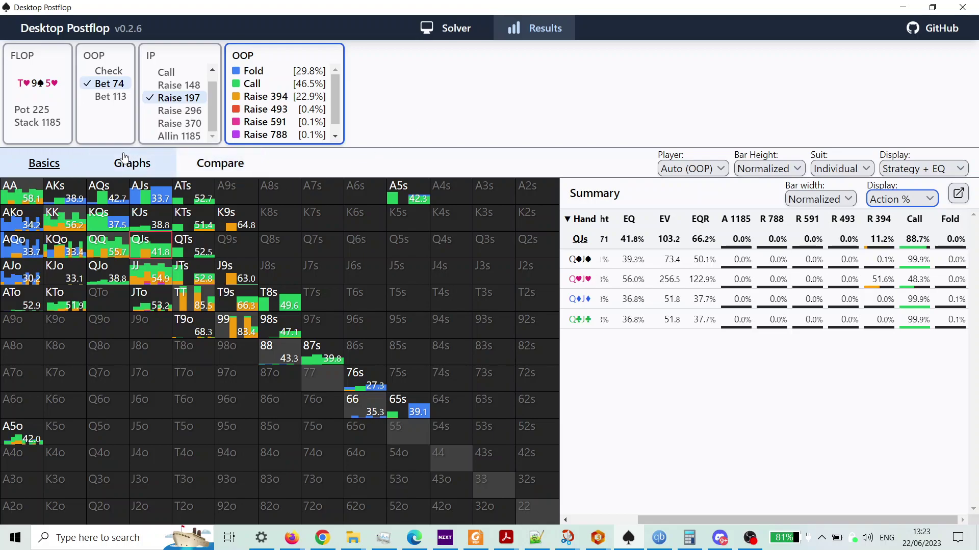
Examine the OOP versus IP comparison and the equity graph after the raise, and return to the strategy grid
click(203, 165)
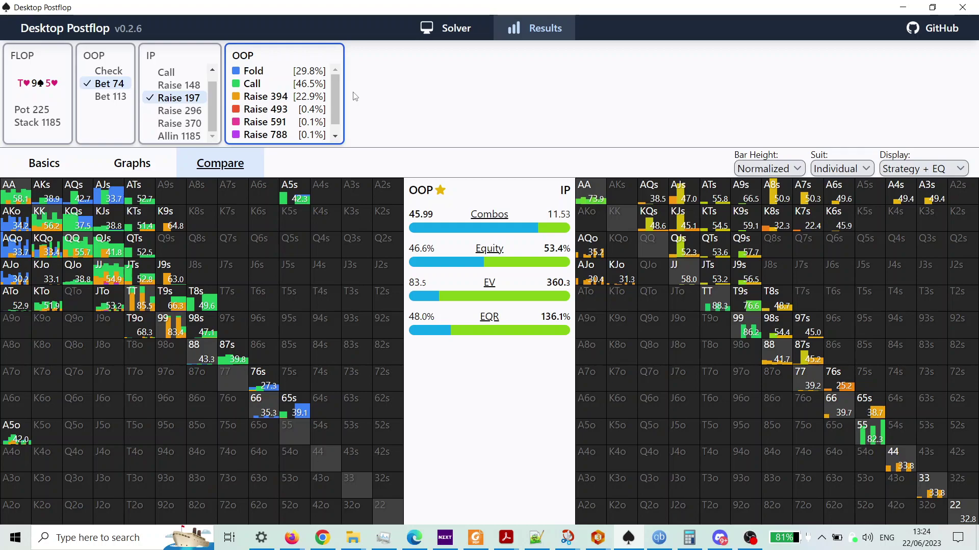
click(144, 171)
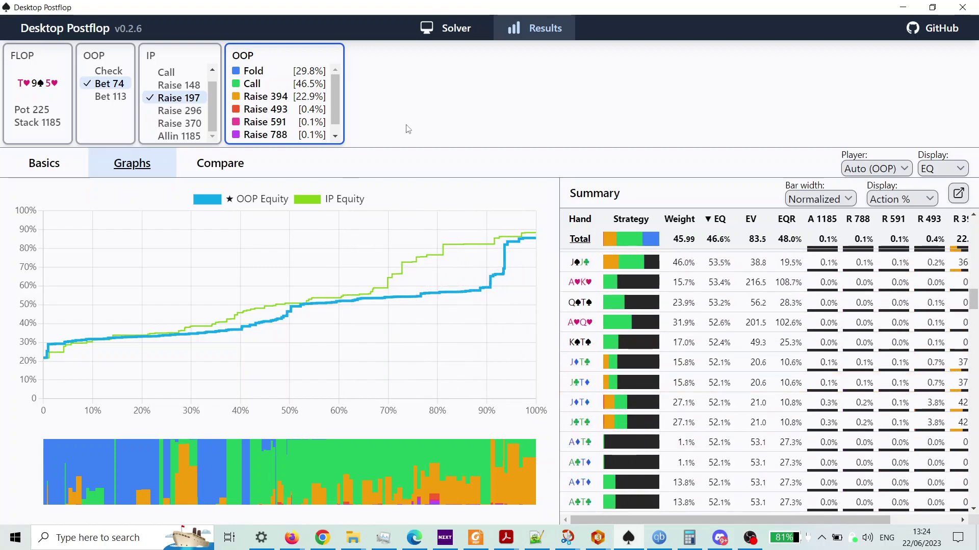
click(37, 168)
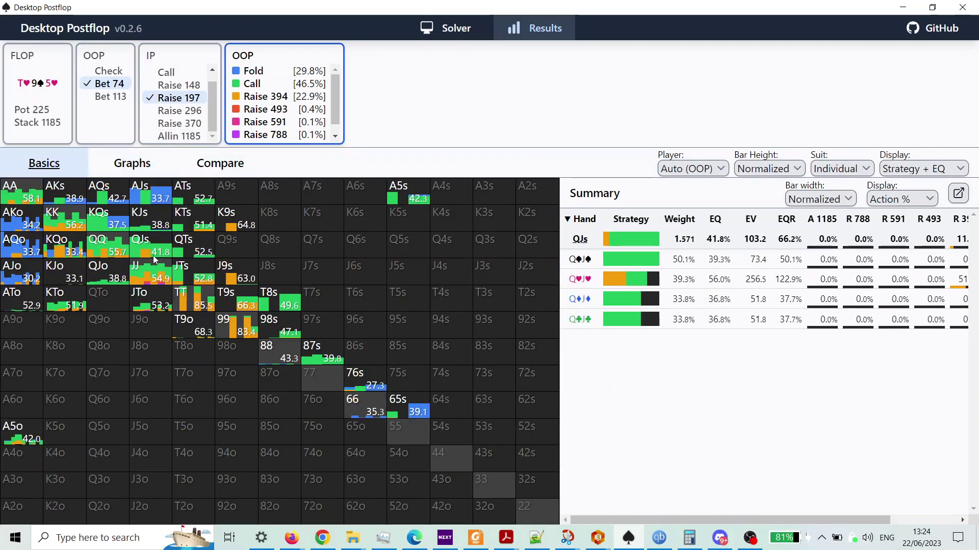
Choose Call for OOP against the raise, and advance the Holdem Manager replay through the call to the 2♣ turn
click(287, 83)
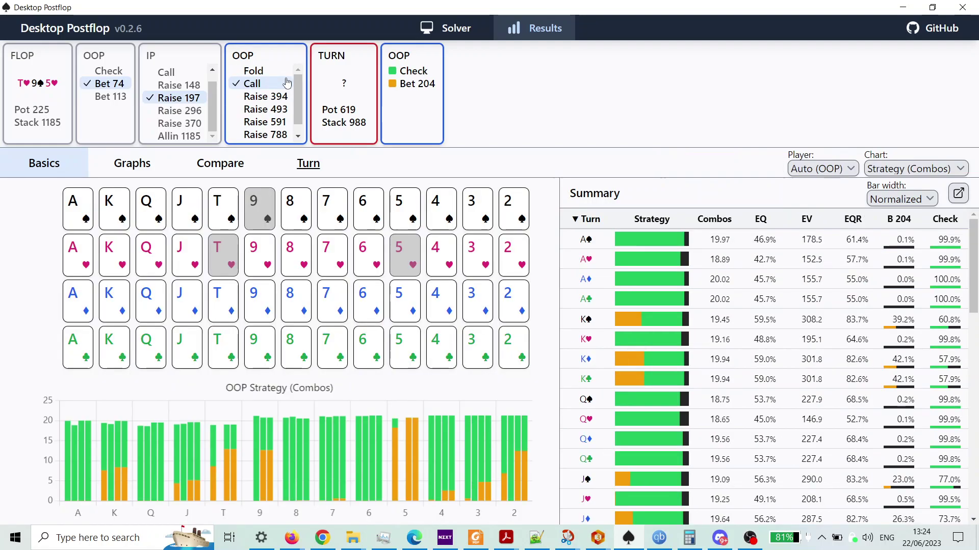
key(alt+Tab)
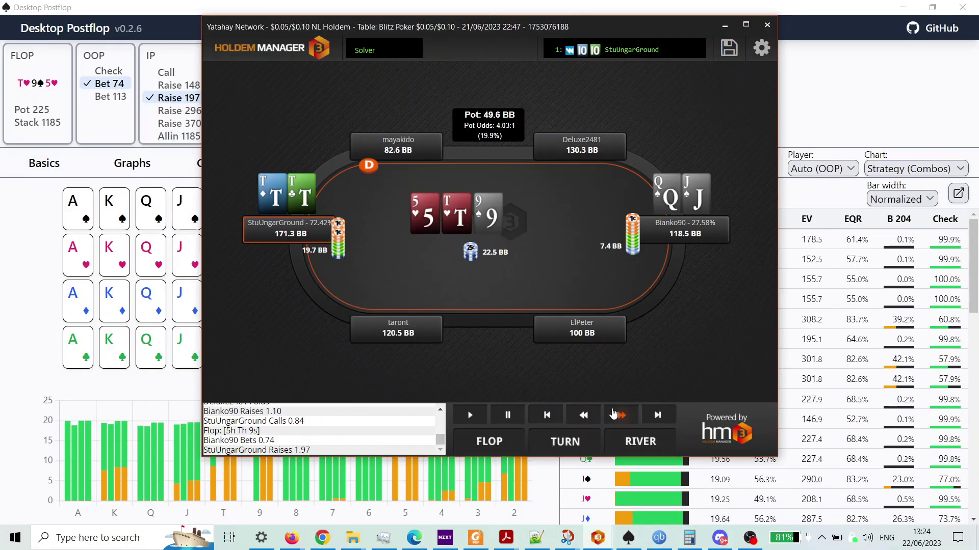
click(614, 414)
click(613, 413)
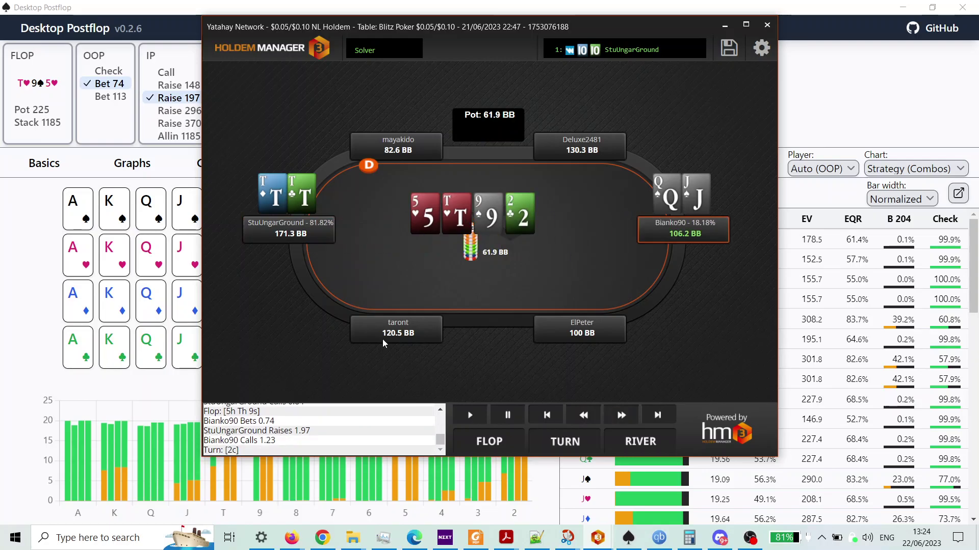
Check the turn card in the replay against Desktop Postflop and select 2♣ as the turn there
key(alt+Tab)
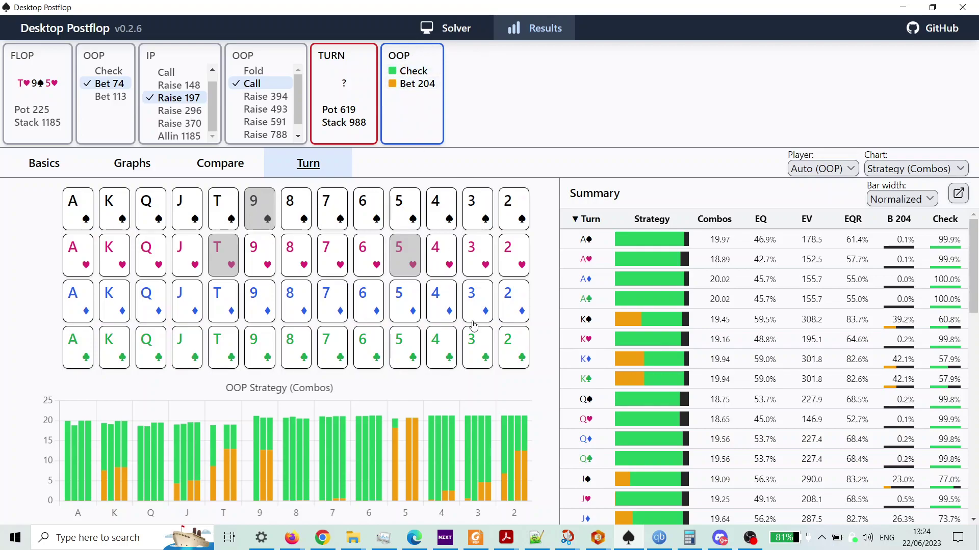
key(alt+Tab)
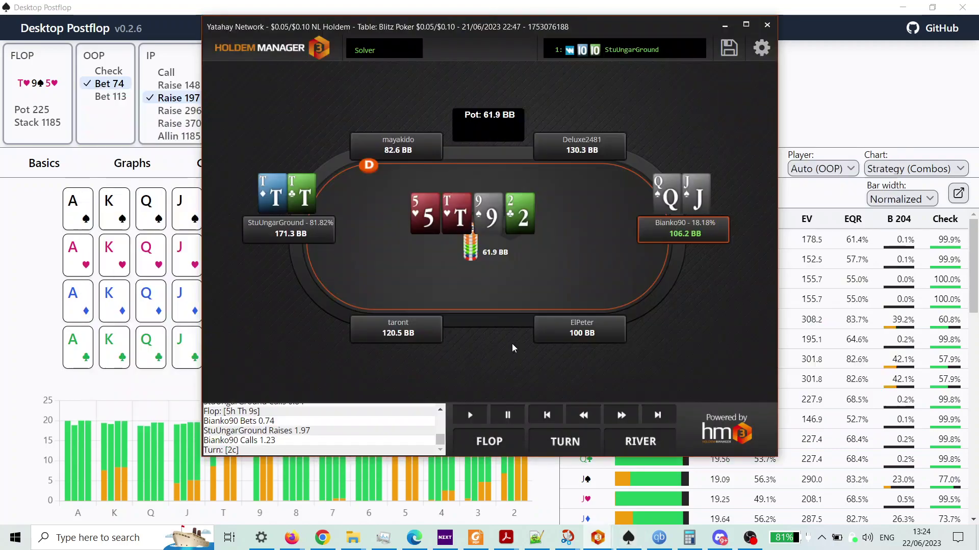
key(alt+Tab)
click(513, 348)
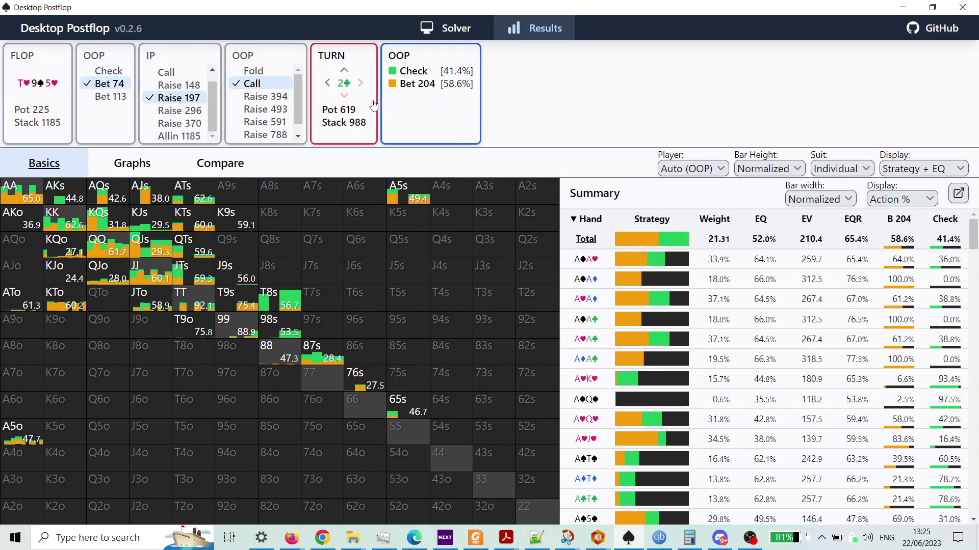
Browse OOP's turn strategy on alternative turn cards, including 2♠ and 8♥
click(346, 72)
click(346, 72)
click(346, 73)
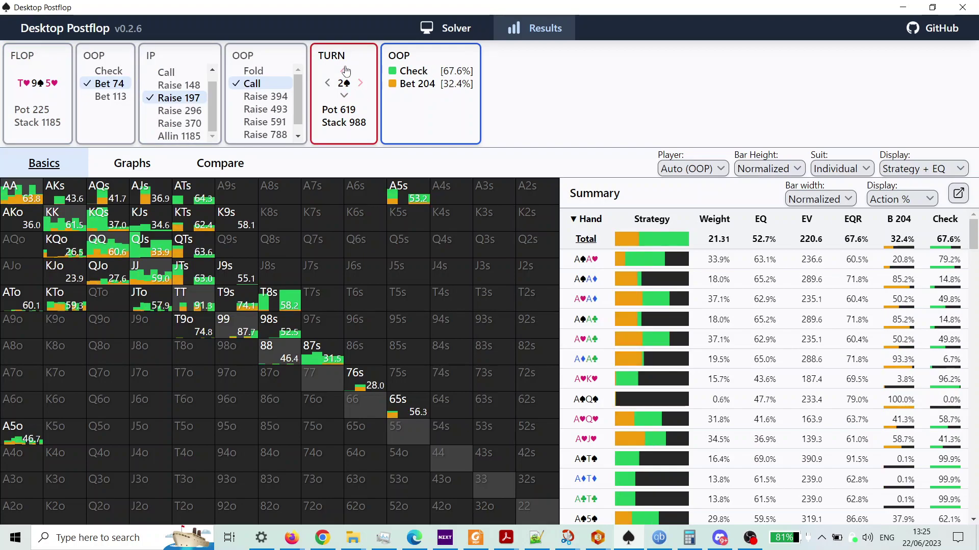
click(344, 96)
click(360, 83)
click(327, 83)
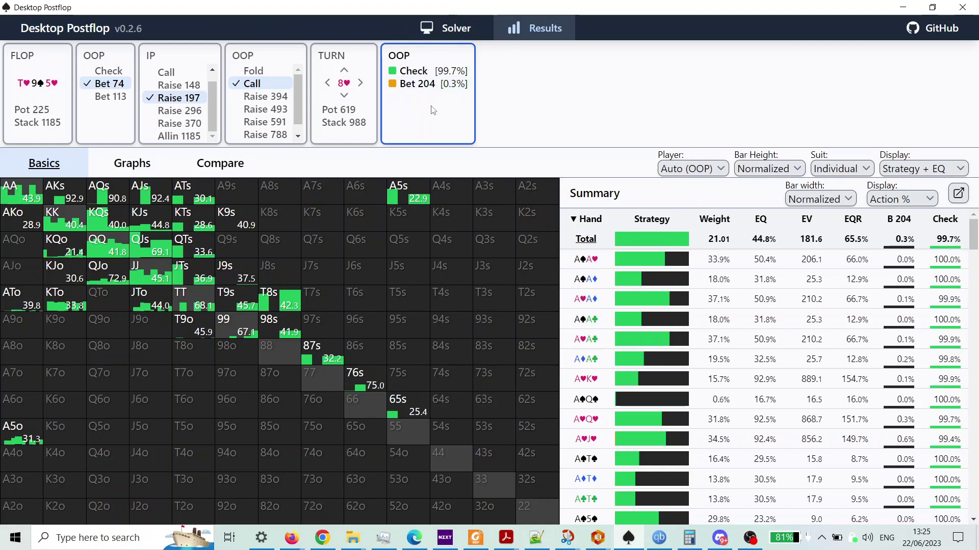
Examine the equity graph and the OOP versus IP comparison on the 8♥ turn
click(140, 166)
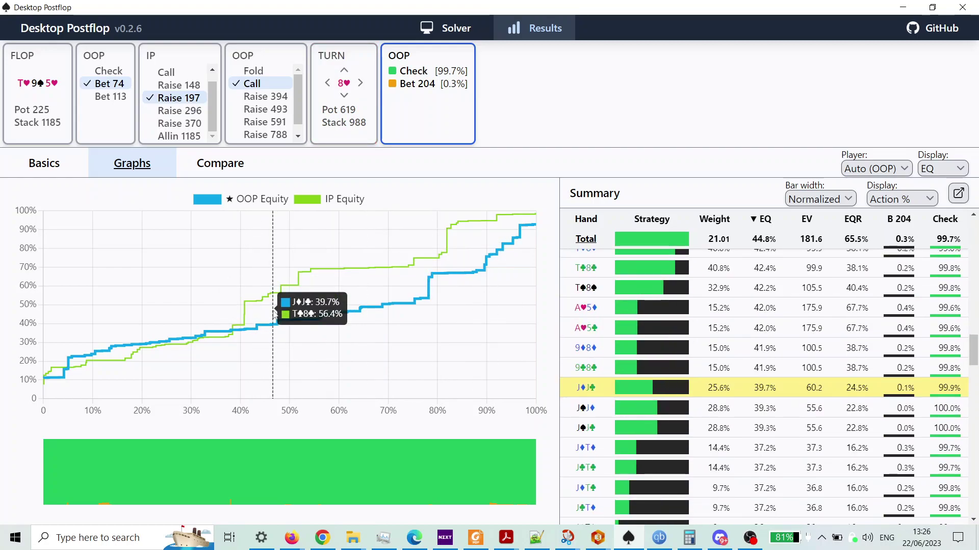
click(222, 168)
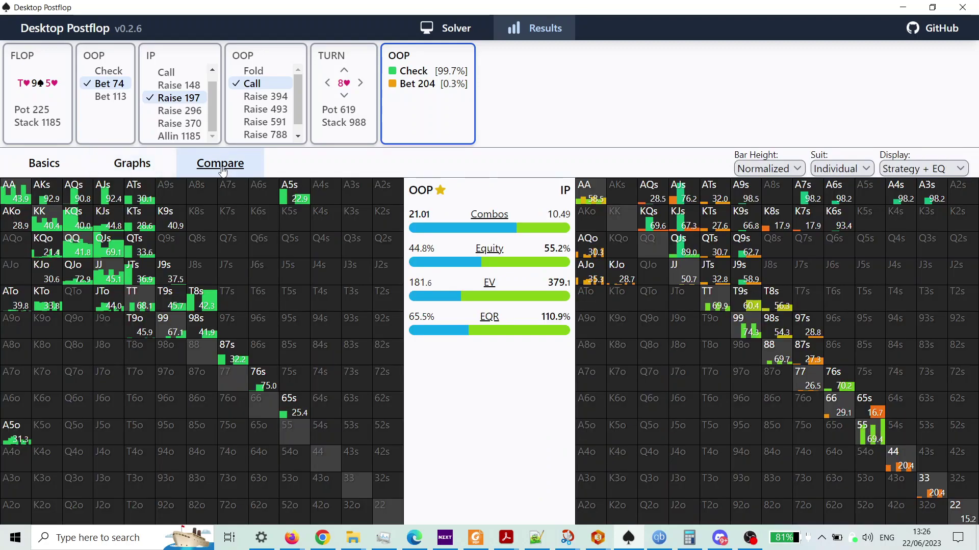
click(143, 169)
Compare the equity graphs on other turn cards, including 8♦ and 3♣, and return to the 2♣ turn
click(344, 97)
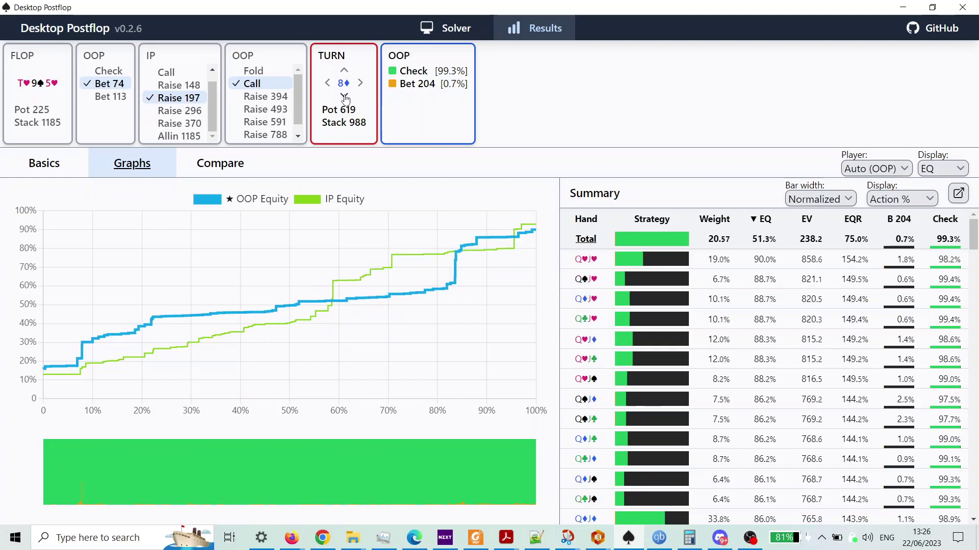
click(327, 83)
click(360, 83)
click(361, 83)
click(362, 83)
click(362, 83)
click(361, 83)
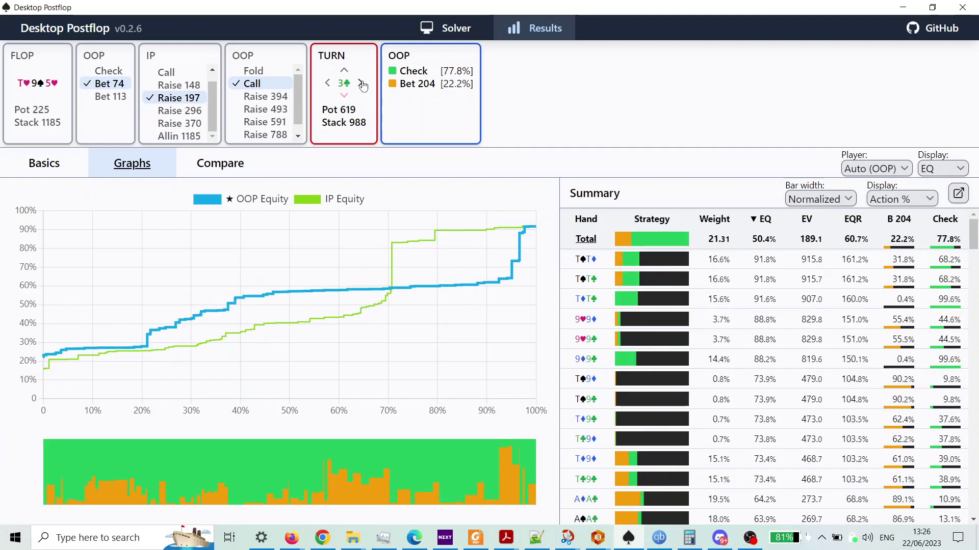
click(362, 84)
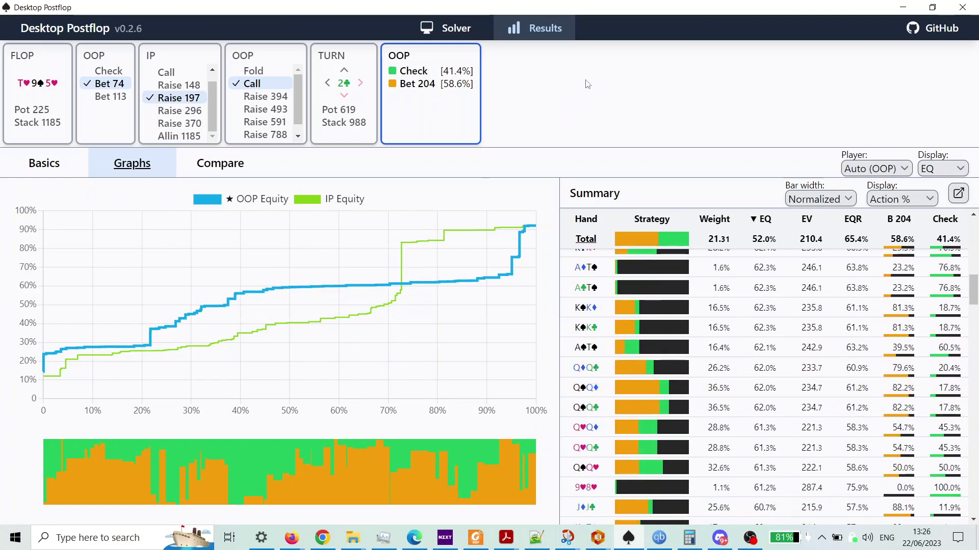
Advance the Holdem Manager replay through the turn check and 2.04 bet, and select OOP's turn check in Desktop Postflop
key(alt+Tab)
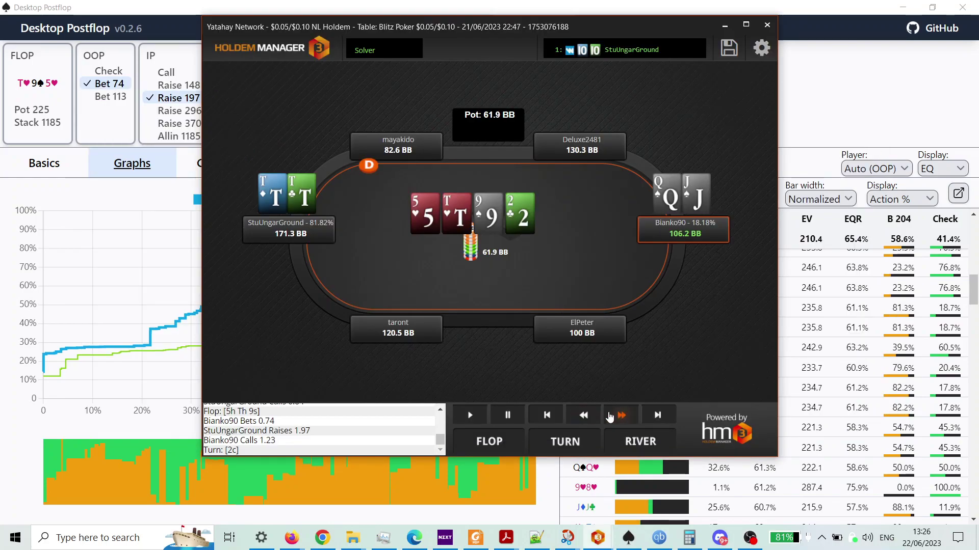
click(620, 416)
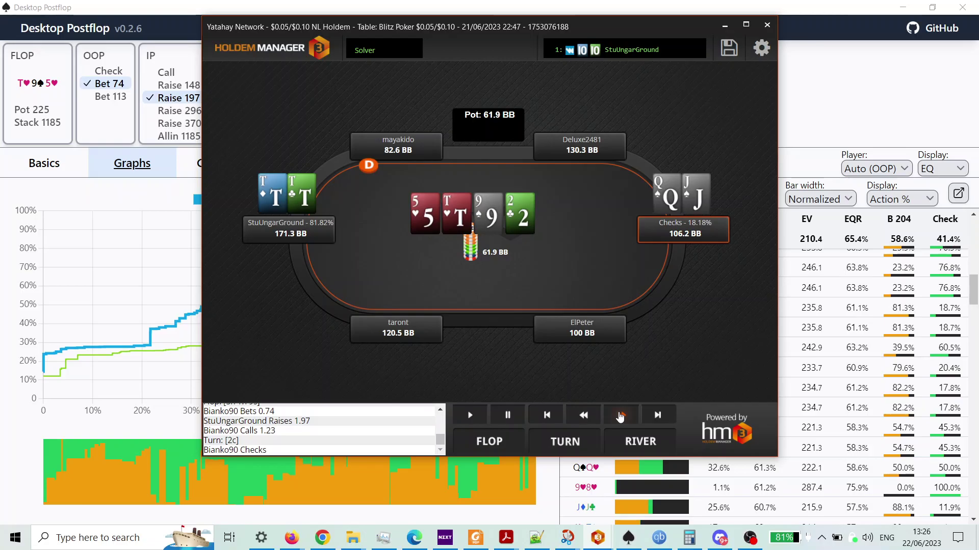
click(619, 416)
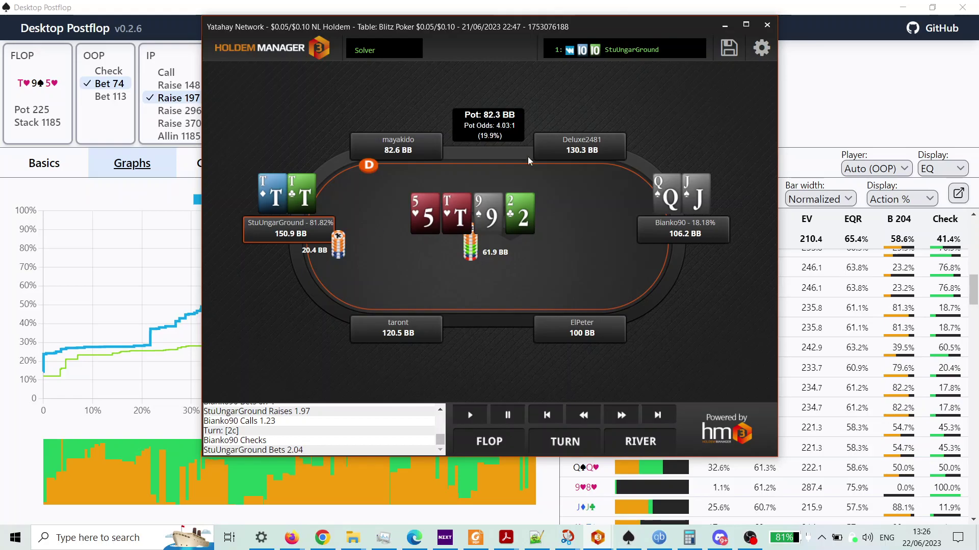
click(825, 15)
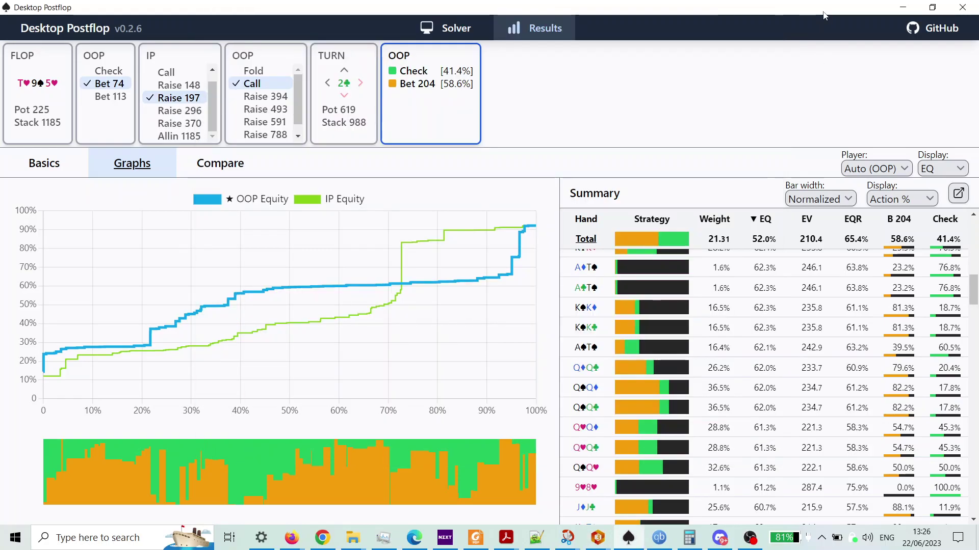
click(424, 73)
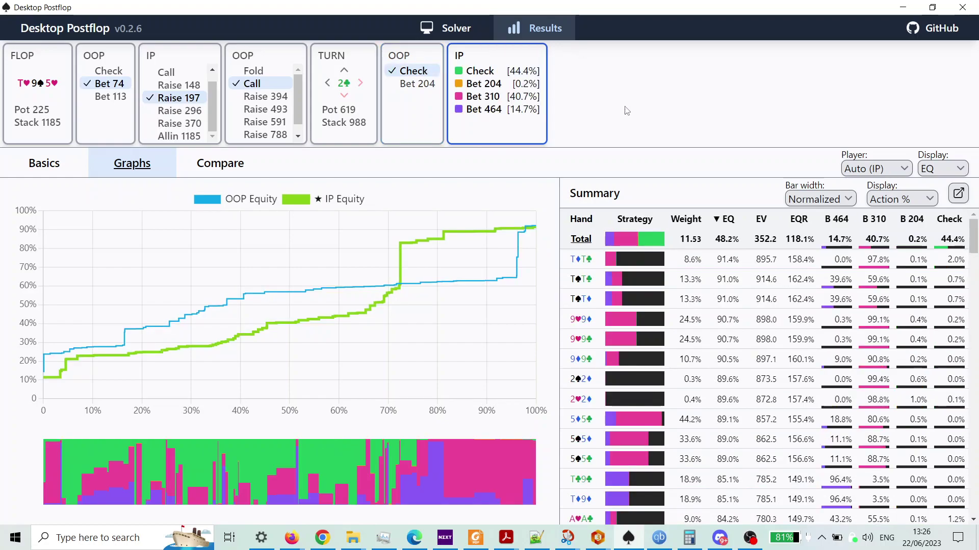
Switch to the Holdem Manager replay to review IP's turn bet and advance it to OOP's call
key(alt+Tab)
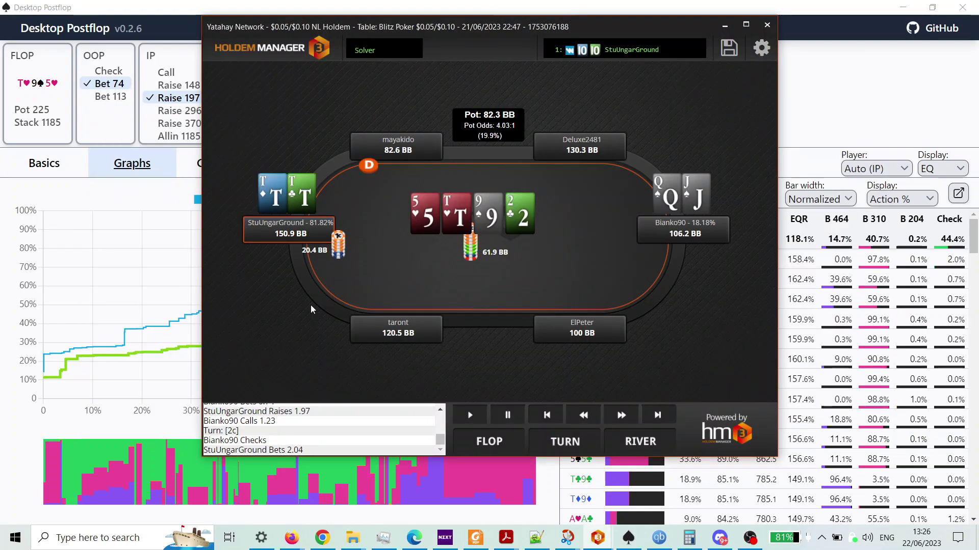
key(alt+Tab)
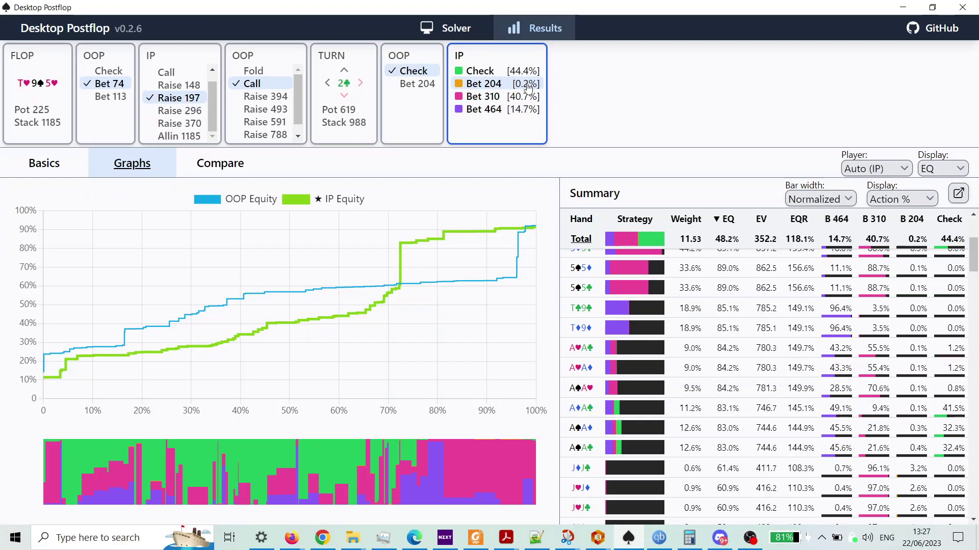
key(alt+Tab)
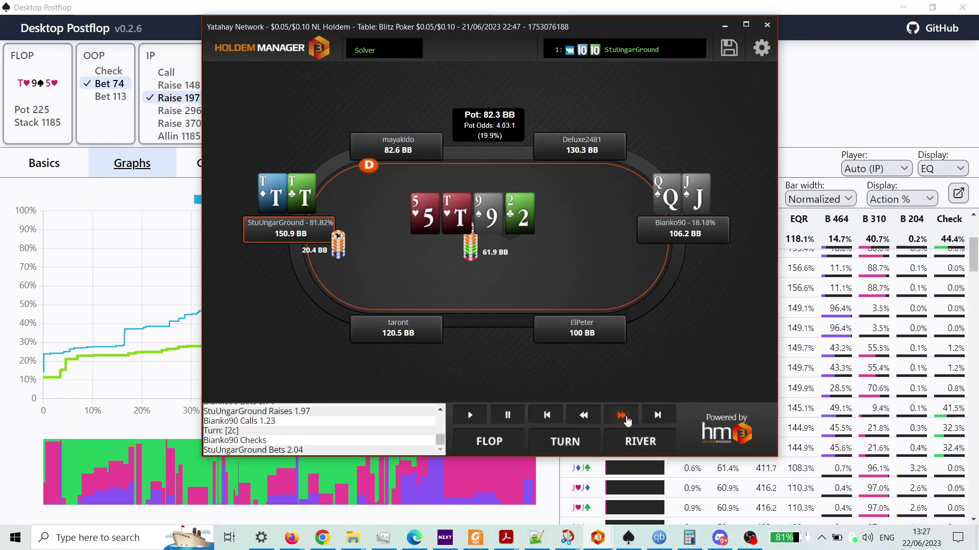
click(620, 415)
Switch to Desktop Postflop, select IP's turn bet of 310, and show OOP's response in the hand grid, with the summary sorted by EQ
key(alt+Tab)
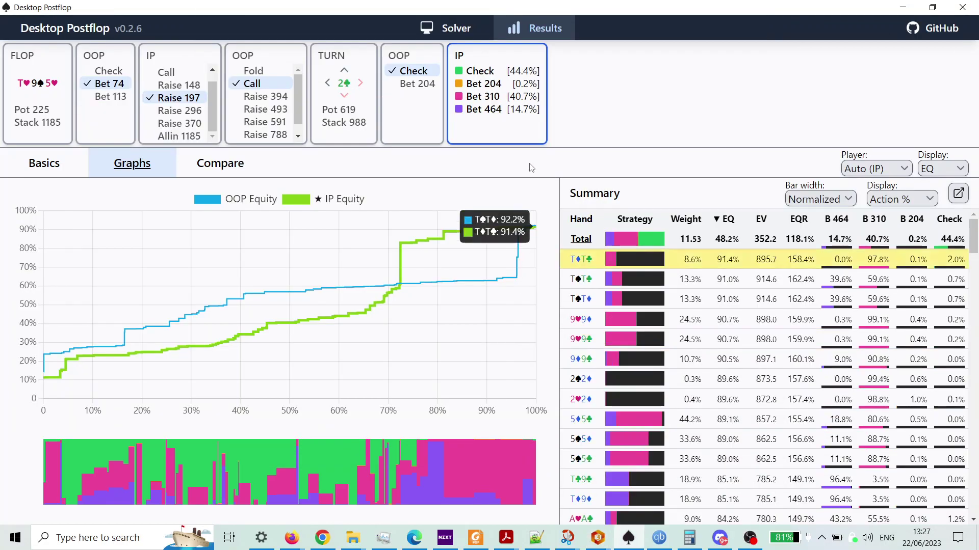
click(505, 102)
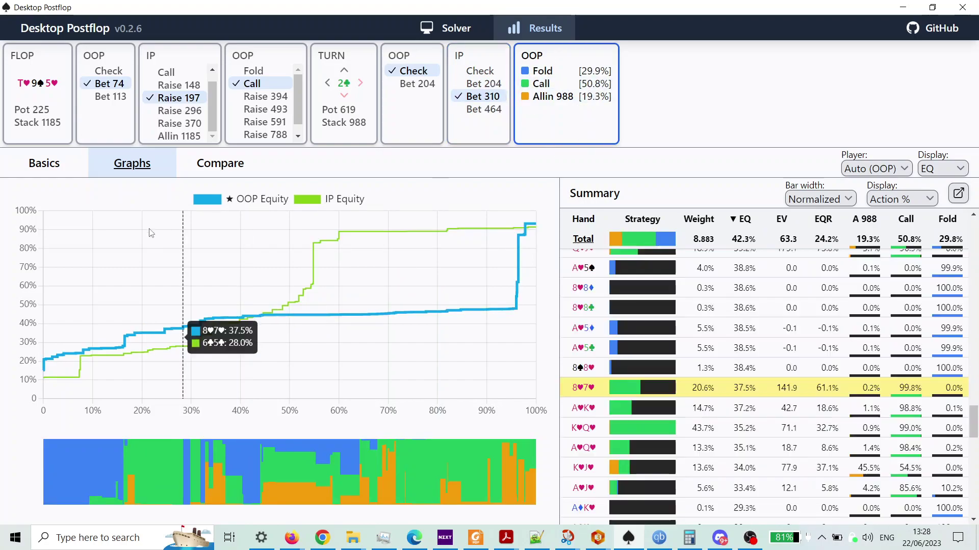
click(44, 163)
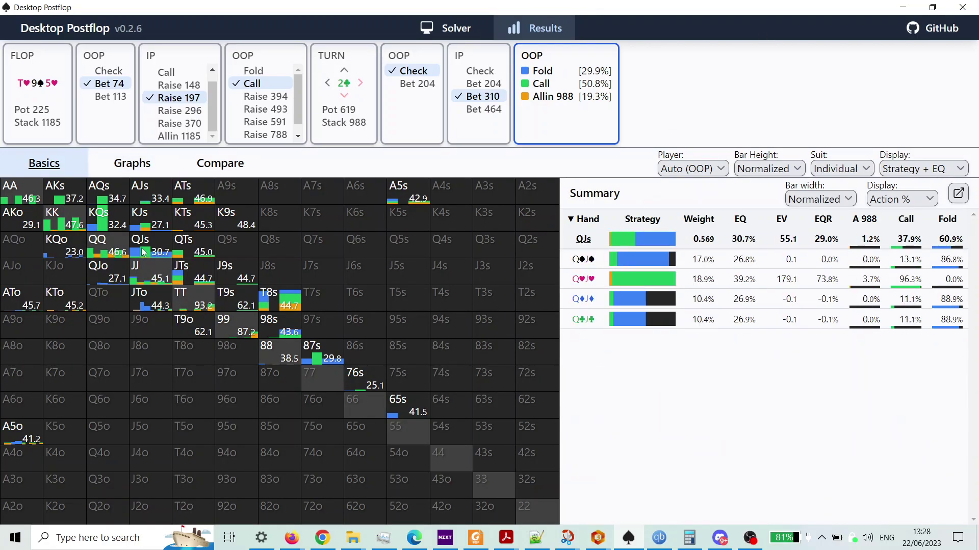
click(746, 219)
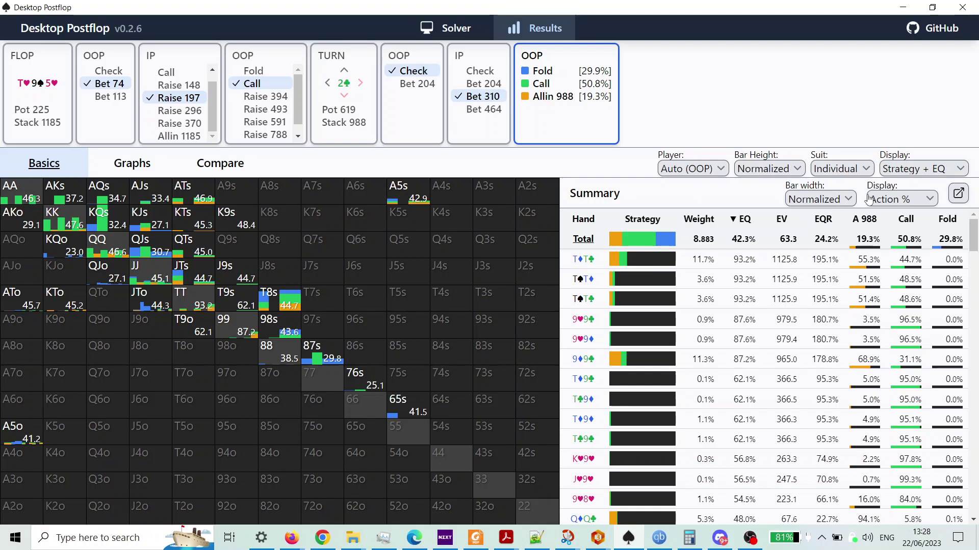
Try the Full bar width for the summary's strategy bars and return it to Normalized
click(849, 201)
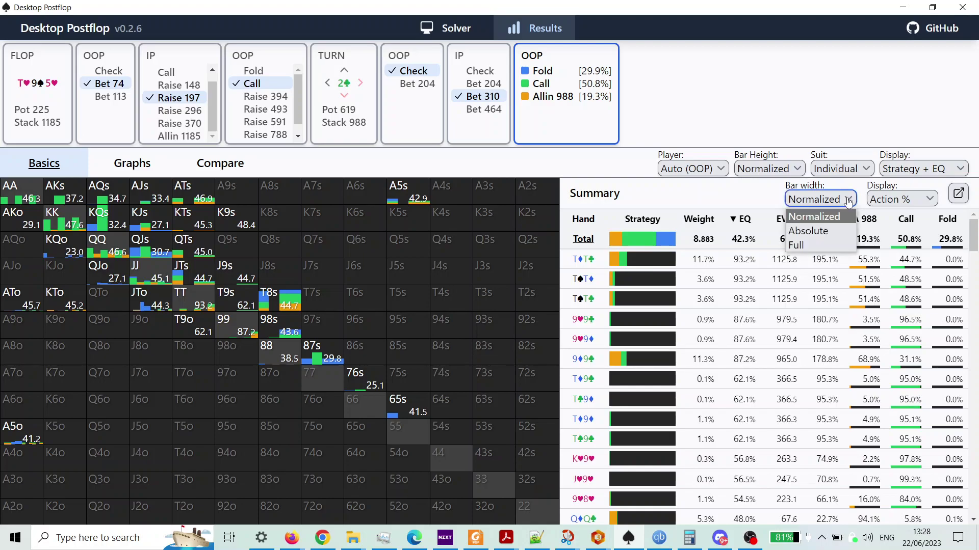
click(825, 244)
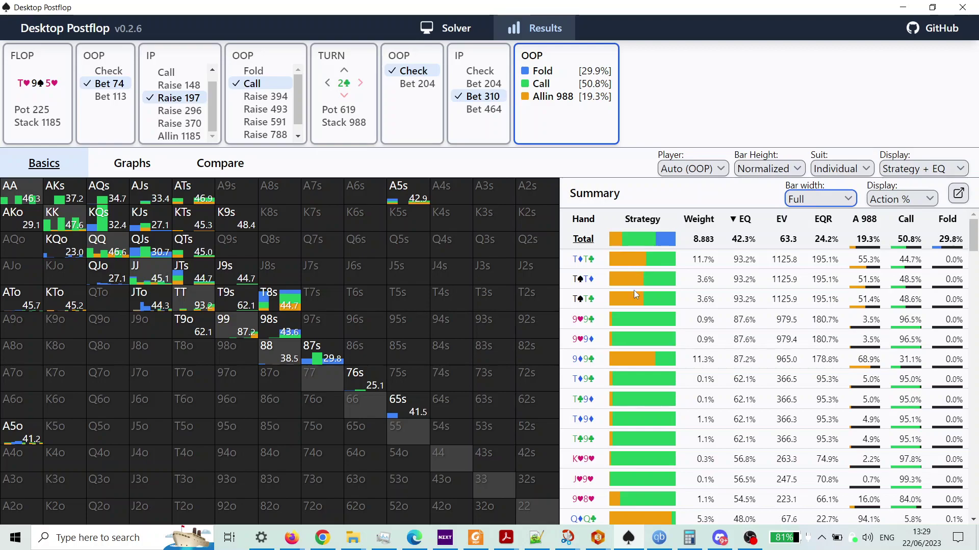
click(852, 206)
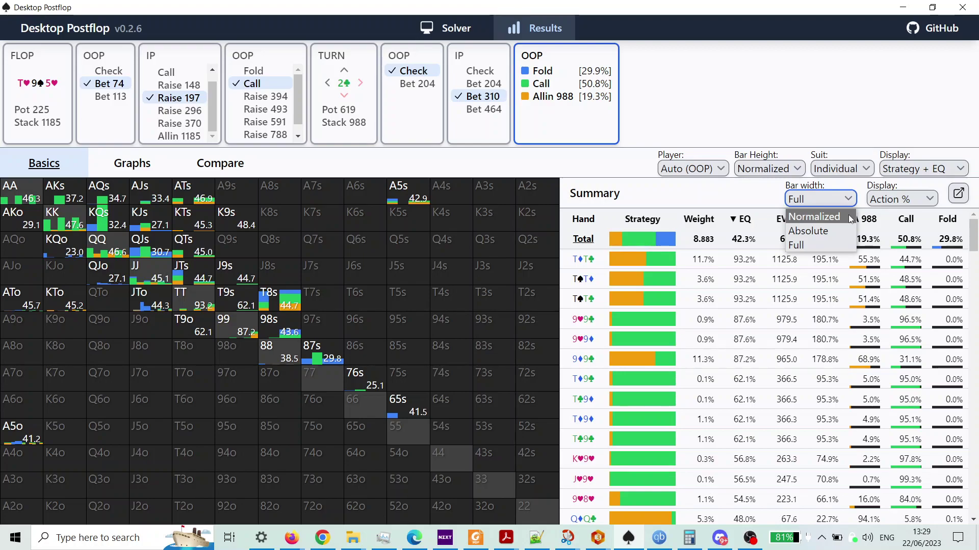
click(850, 218)
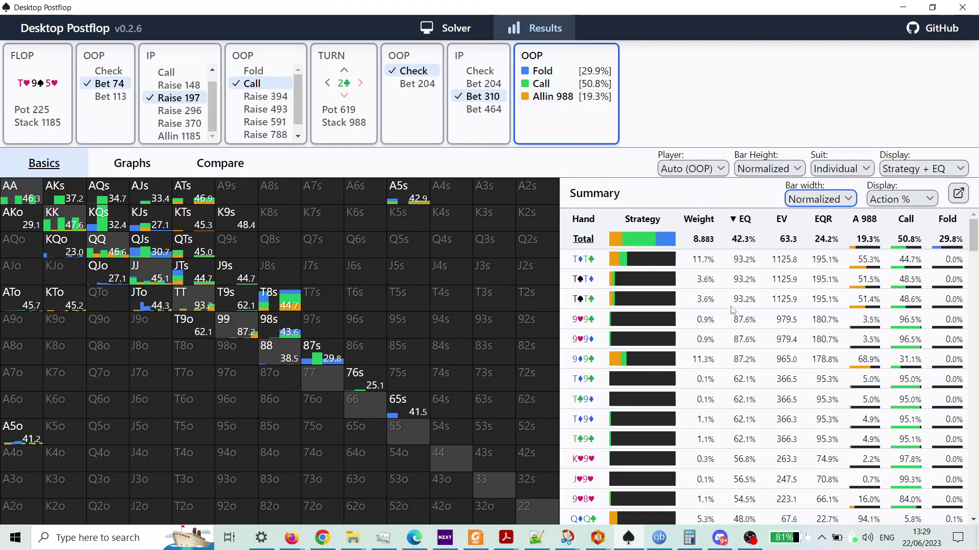
Examine OOP's all-in, call and fold frequencies hand by hand against the 310 turn bet
scroll(734, 355, down, 1)
scroll(734, 354, down, 5)
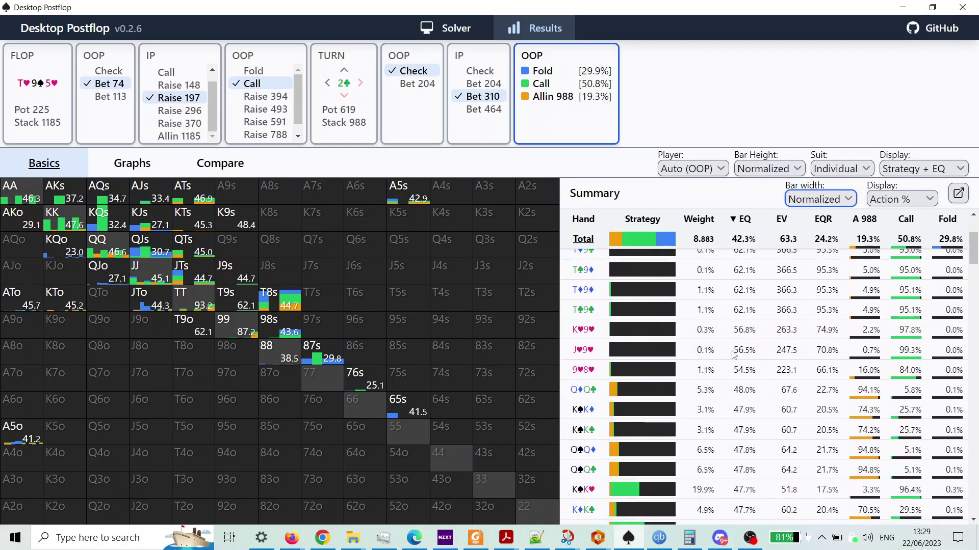
scroll(733, 355, down, 6)
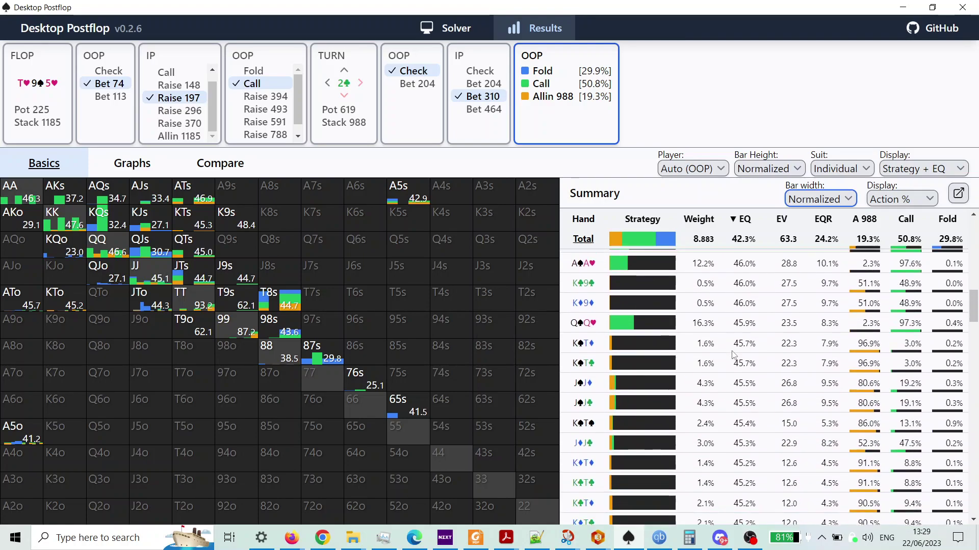
scroll(733, 356, down, 3)
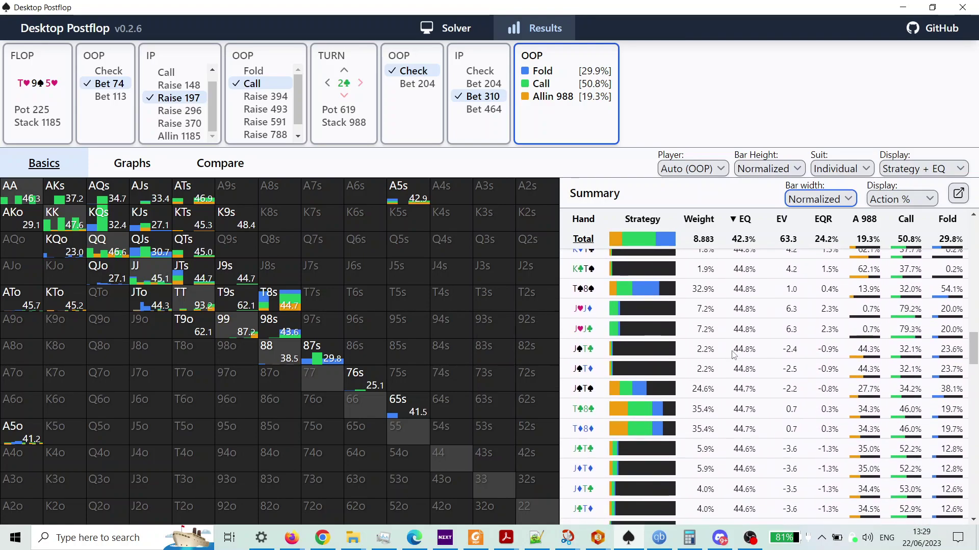
scroll(747, 391, down, 5)
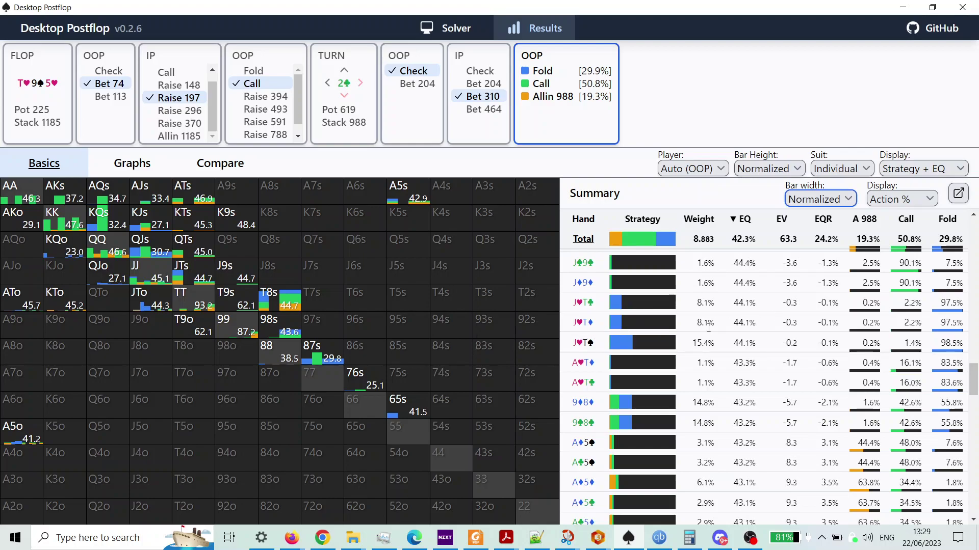
scroll(703, 367, down, 3)
scroll(696, 377, down, 10)
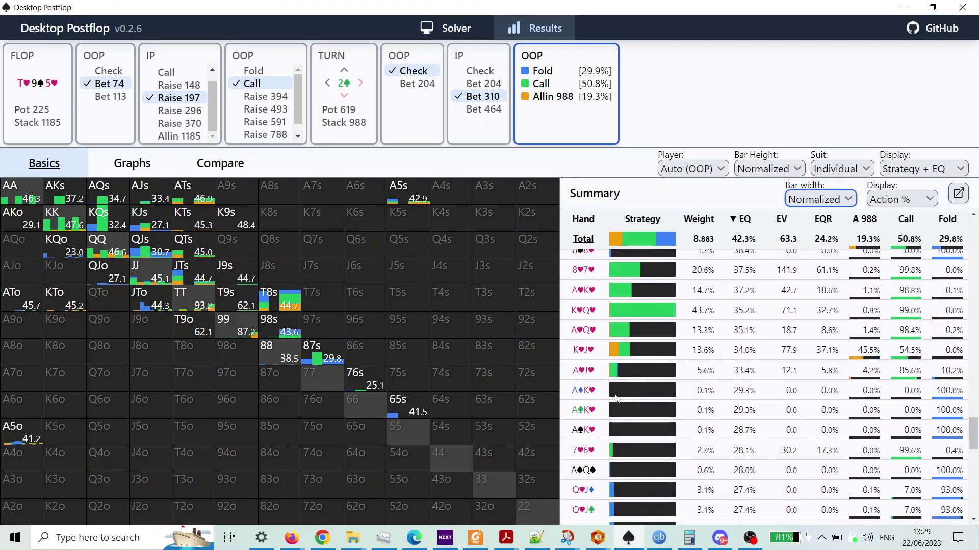
scroll(618, 400, up, 10)
scroll(622, 404, up, 10)
scroll(612, 306, down, 3)
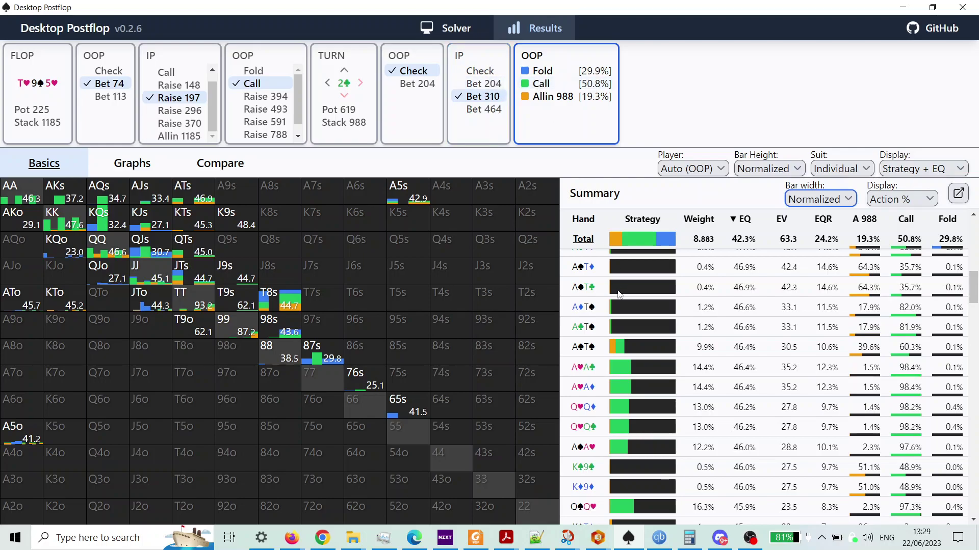
scroll(619, 295, up, 6)
scroll(622, 291, down, 3)
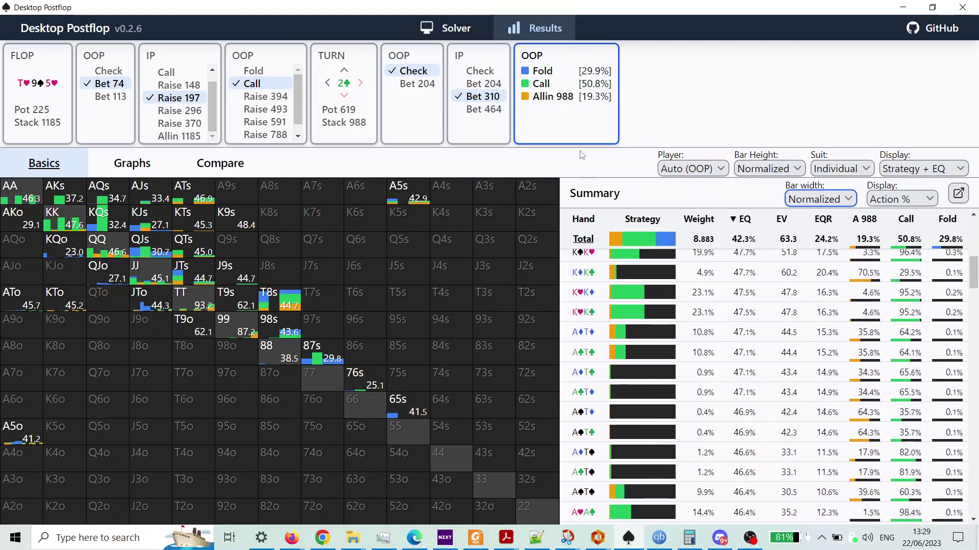
scroll(626, 348, down, 2)
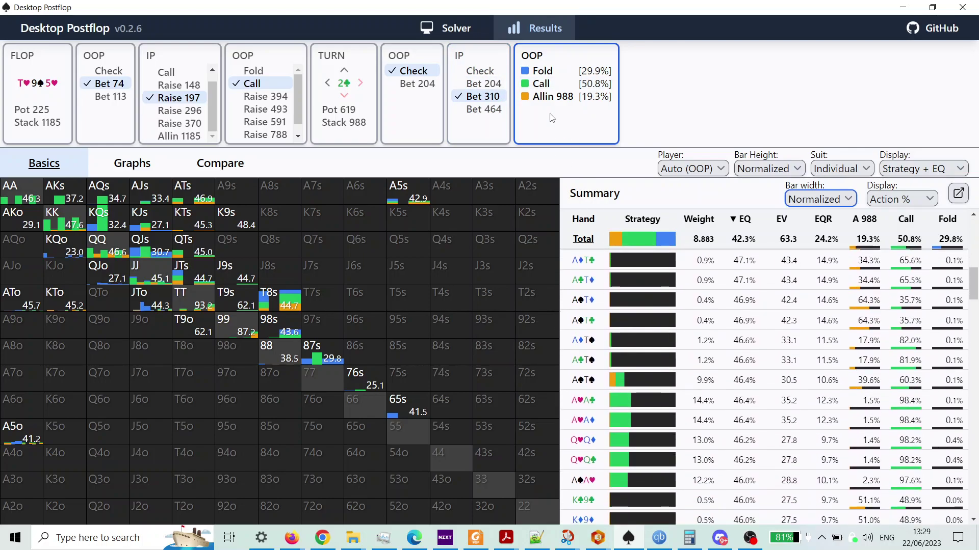
Select OOP's call of the turn bet, advance the Holdem Manager replay to the river check, and select 6♣ as the river in Desktop Postflop
click(541, 83)
key(alt+Tab)
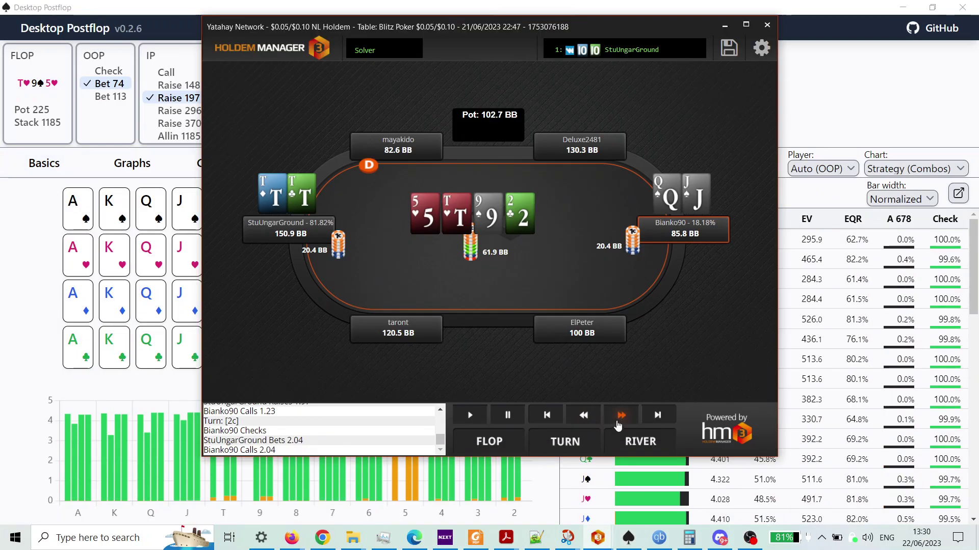
click(618, 425)
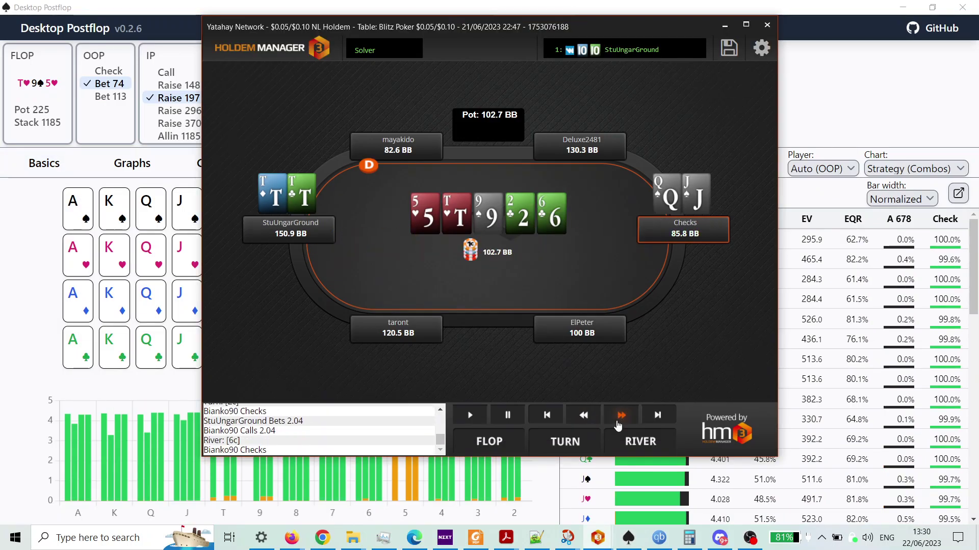
key(alt+Tab)
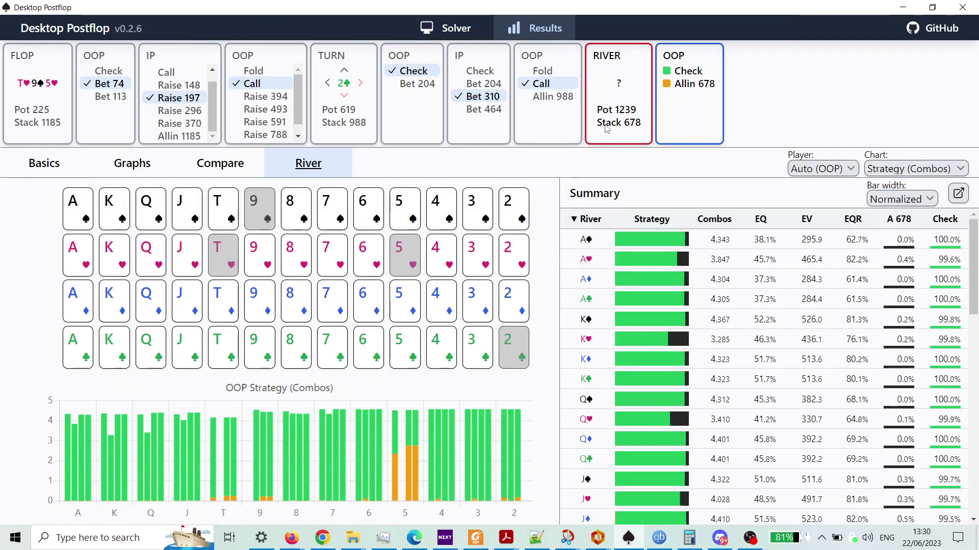
click(377, 360)
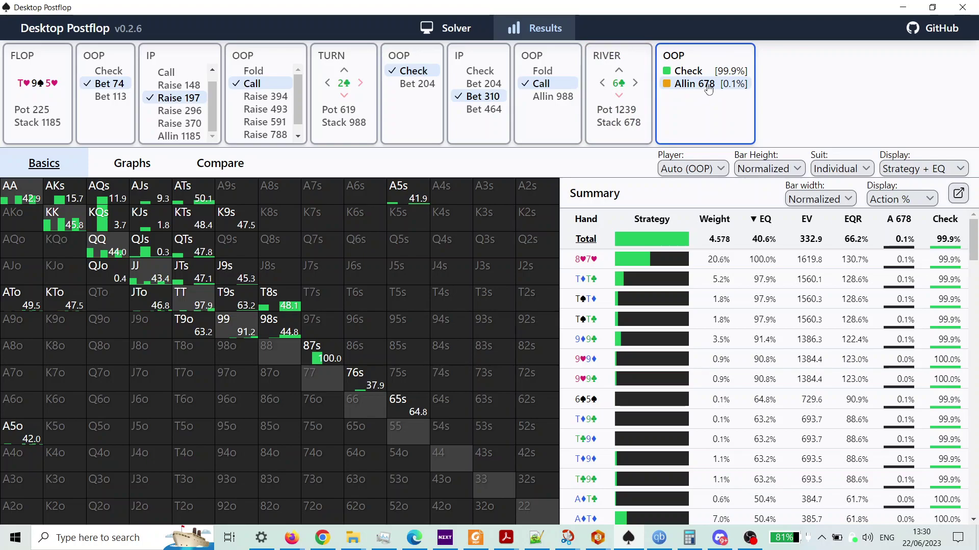
Select OOP's river check and set the hand grid's bar height to Full for IP's strategy
click(688, 71)
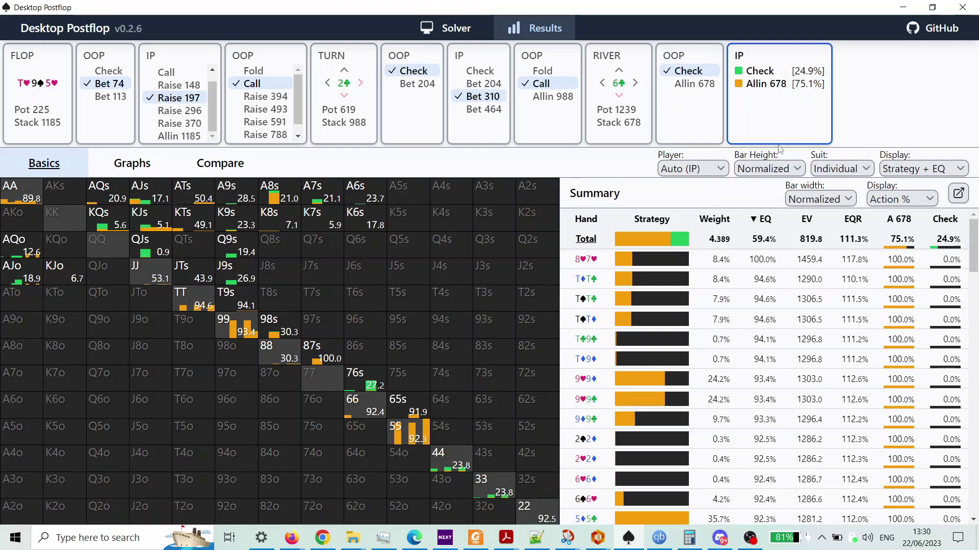
click(802, 172)
click(776, 207)
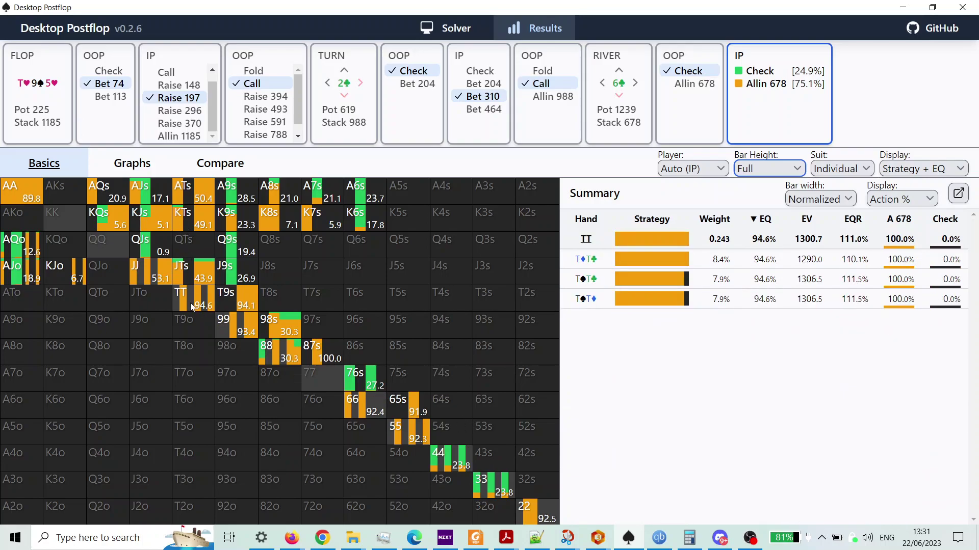
Select IP's river all-in of 678 and view OOP's response by hand, sorted by EQ in descending order
click(782, 85)
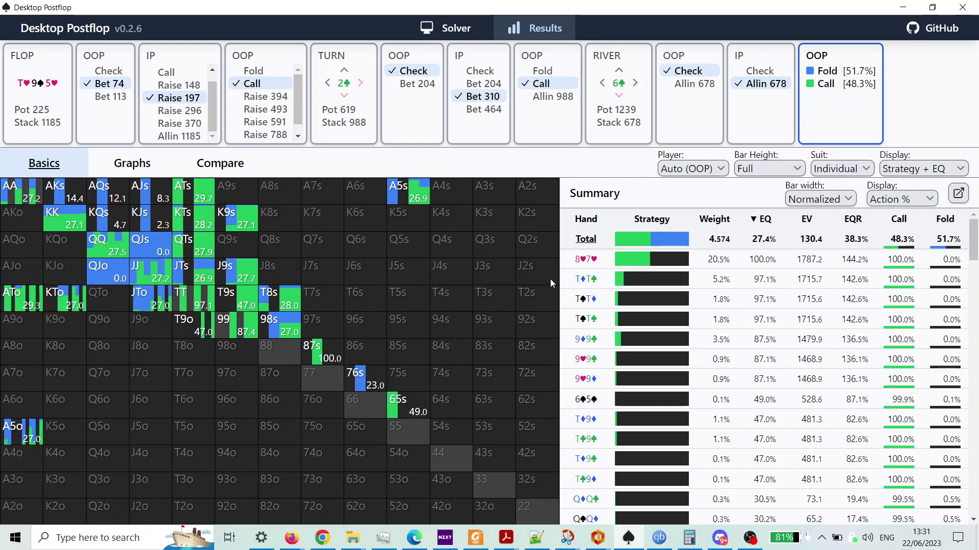
scroll(795, 359, down, 1)
scroll(793, 359, up, 1)
click(765, 220)
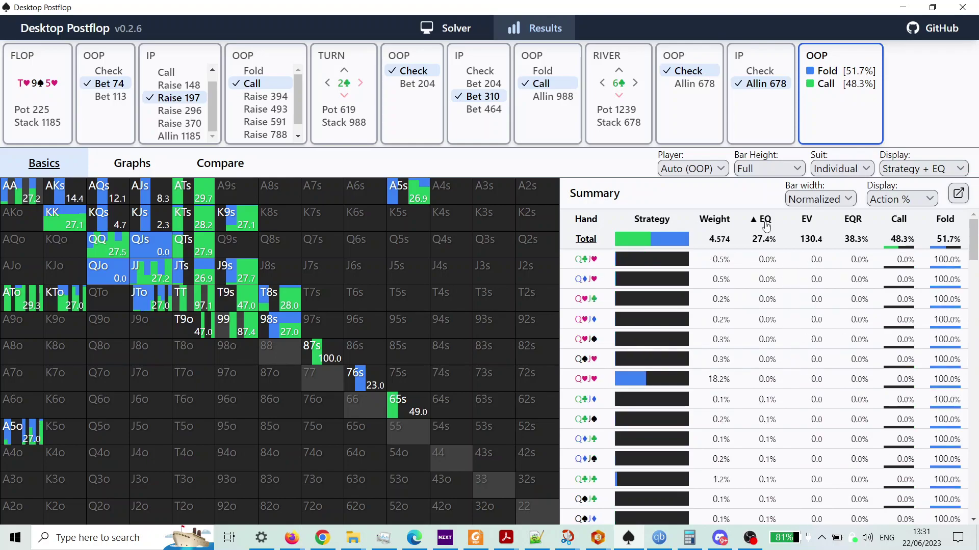
click(765, 220)
scroll(706, 269, down, 2)
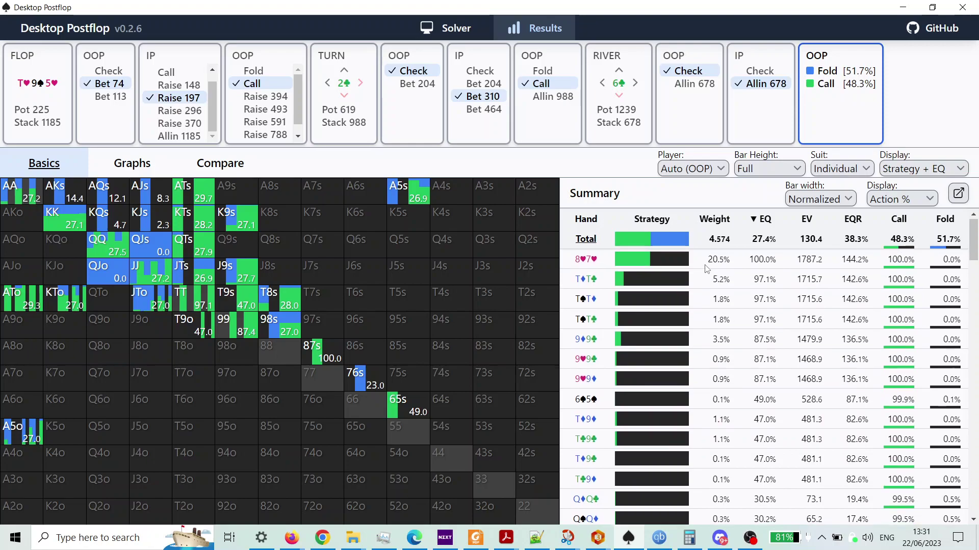
scroll(706, 269, up, 2)
Set the summary's bar width to Full and look through OOP's call and fold frequencies against the river all-in
click(848, 198)
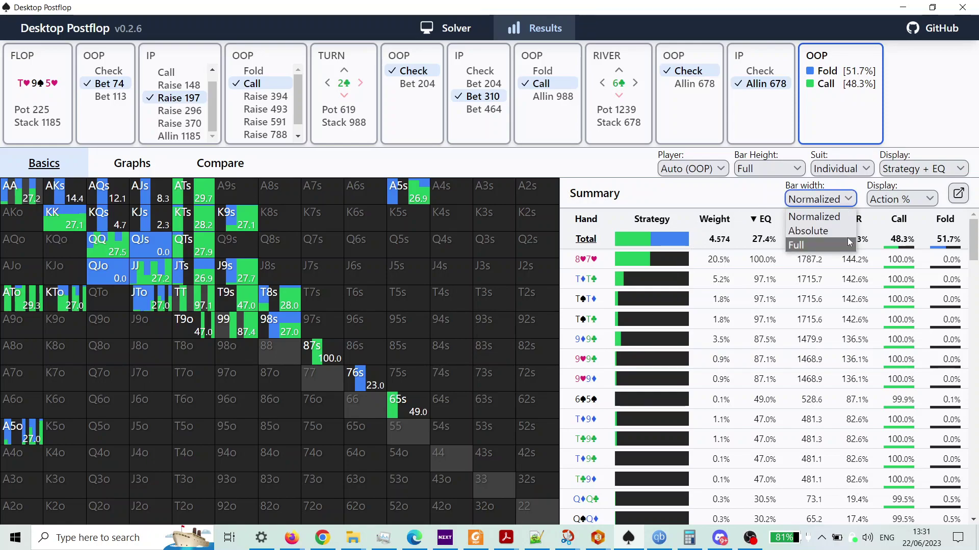
click(816, 245)
scroll(617, 319, down, 1)
scroll(618, 319, down, 5)
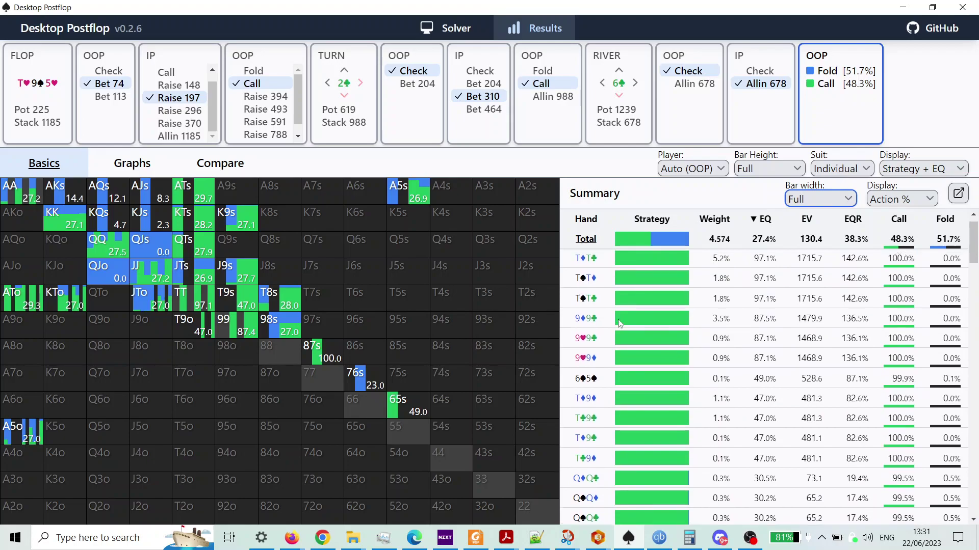
Examine OOP's individual hands in descending equity order, comparing their EV with their call and fold frequencies against the river all-in of 678
scroll(635, 291, down, 4)
scroll(634, 292, down, 2)
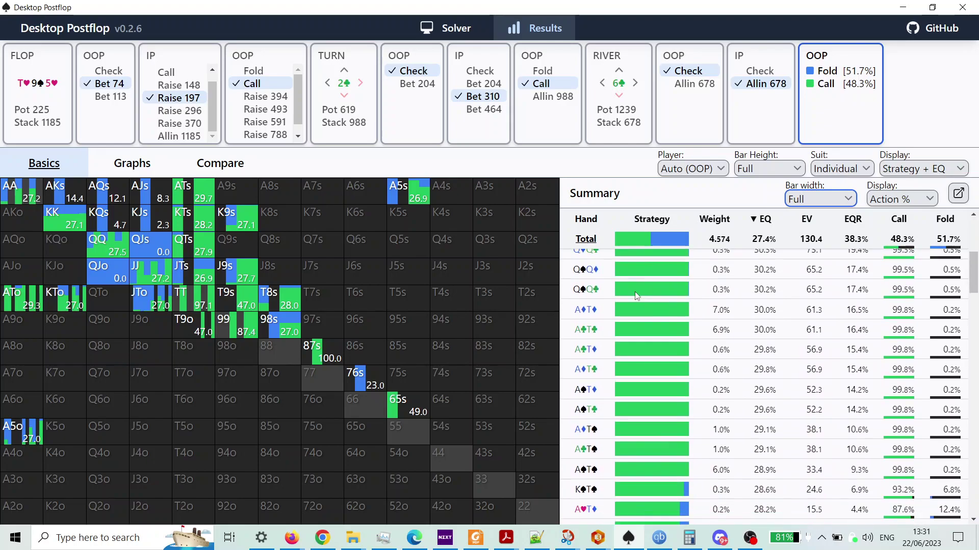
scroll(635, 292, up, 12)
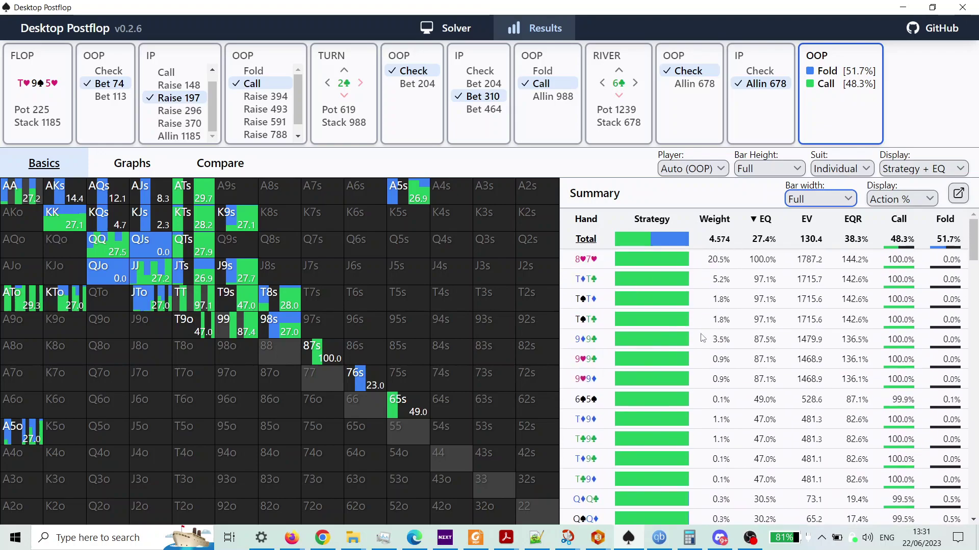
scroll(703, 338, down, 10)
scroll(702, 337, down, 3)
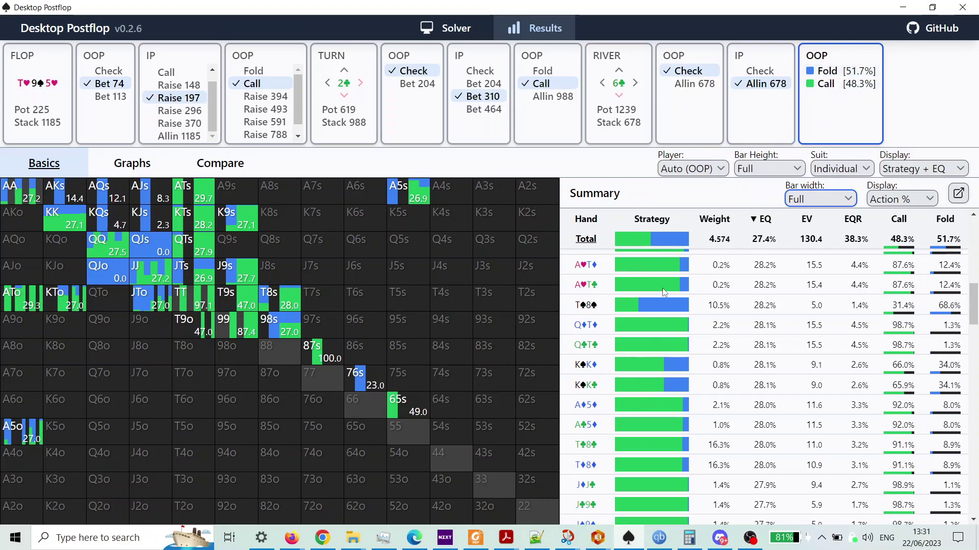
scroll(660, 291, down, 5)
scroll(660, 291, down, 10)
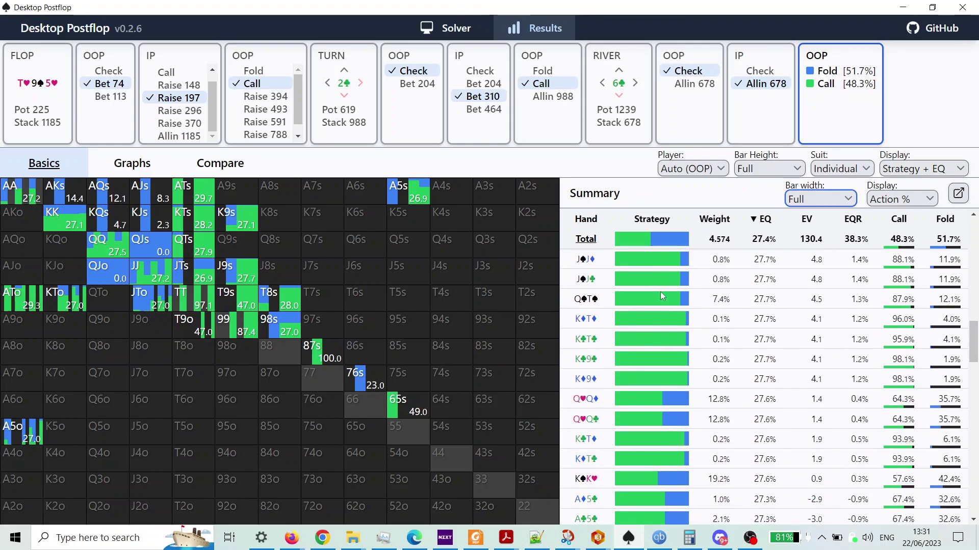
scroll(660, 291, down, 10)
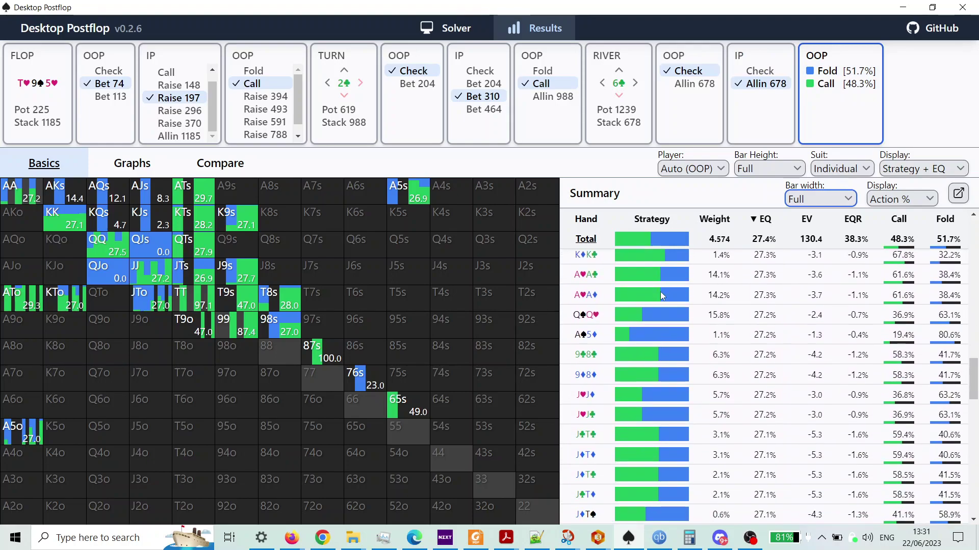
scroll(659, 291, up, 3)
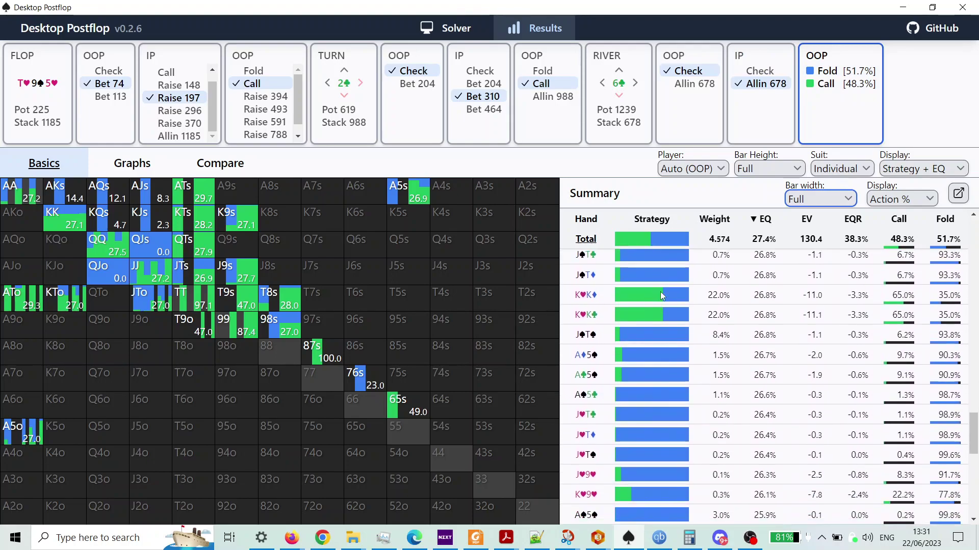
scroll(660, 292, down, 1)
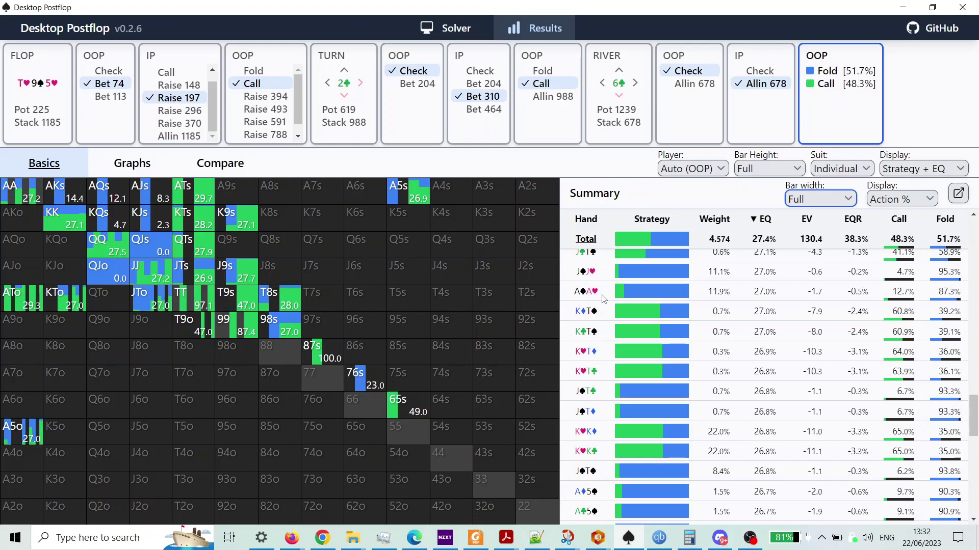
scroll(620, 346, up, 5)
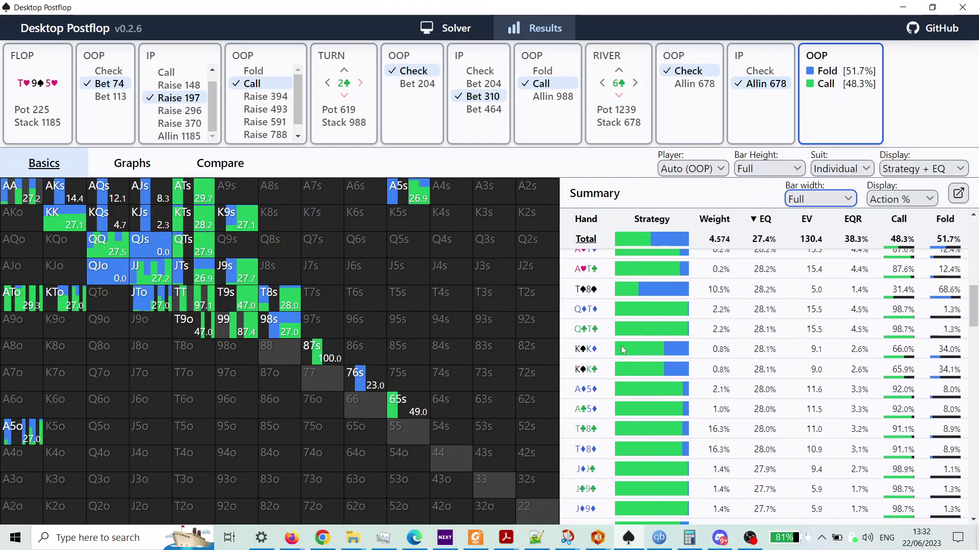
scroll(621, 346, up, 3)
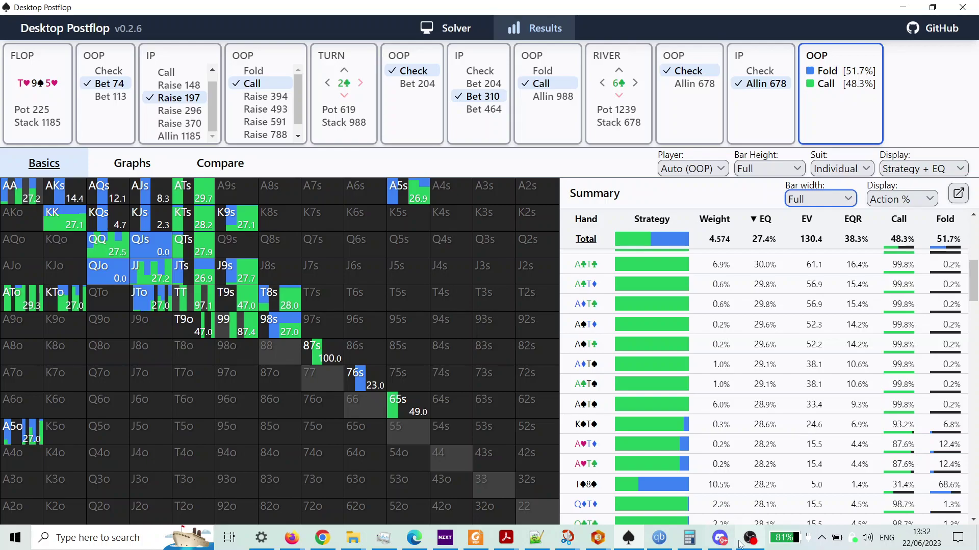